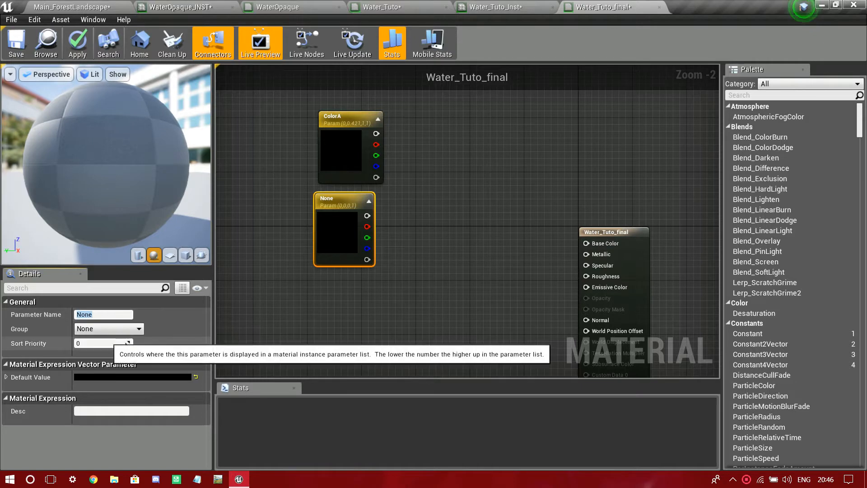
Step: Name the second vector parameter ColorB
key(BackSpace)
text(B)
key(Return)
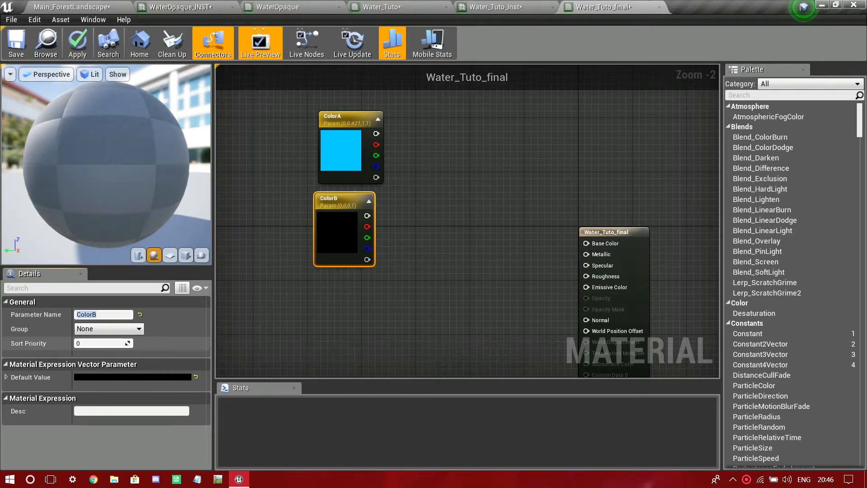
Step: Add a Lerp node and connect ColorA to its A input and ColorB to its B input
right_click(431, 165)
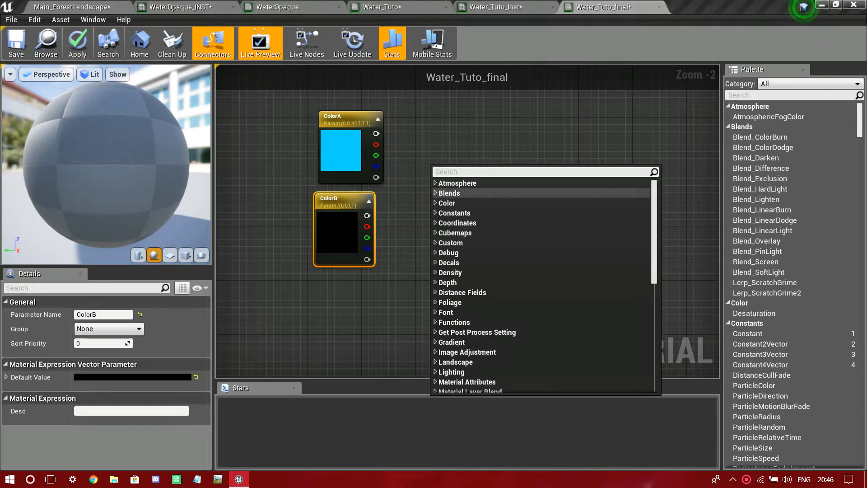
click(413, 214)
key(l)
click(444, 179)
drag(449, 206, 427, 222)
mouse_move(376, 134)
mouse_down()
mouse_move(454, 197)
mouse_move(371, 147)
mouse_up()
Step: Set ColorB's default value to a bright blue, about R 0, G 0.523, B 1
click(343, 235)
right_click(161, 379)
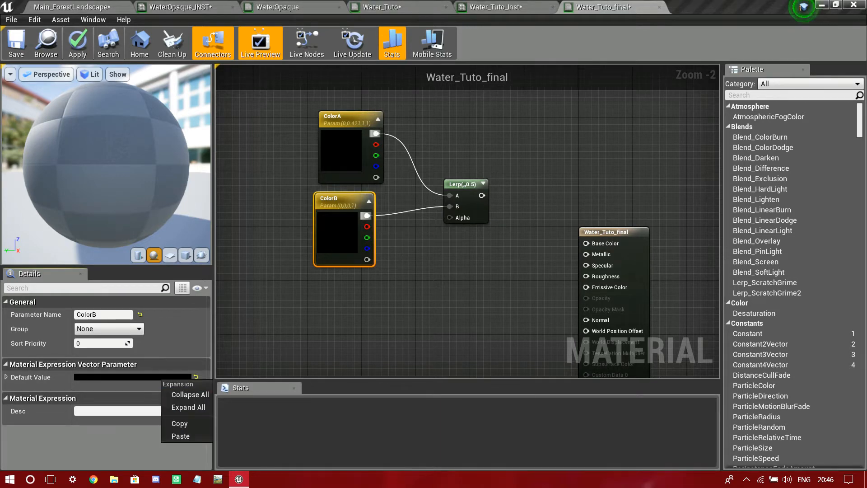
click(181, 436)
drag(339, 246, 353, 240)
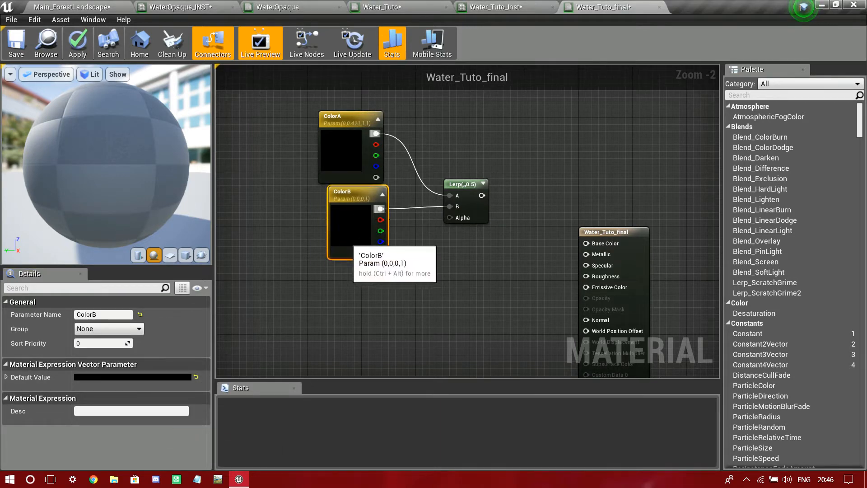
click(173, 377)
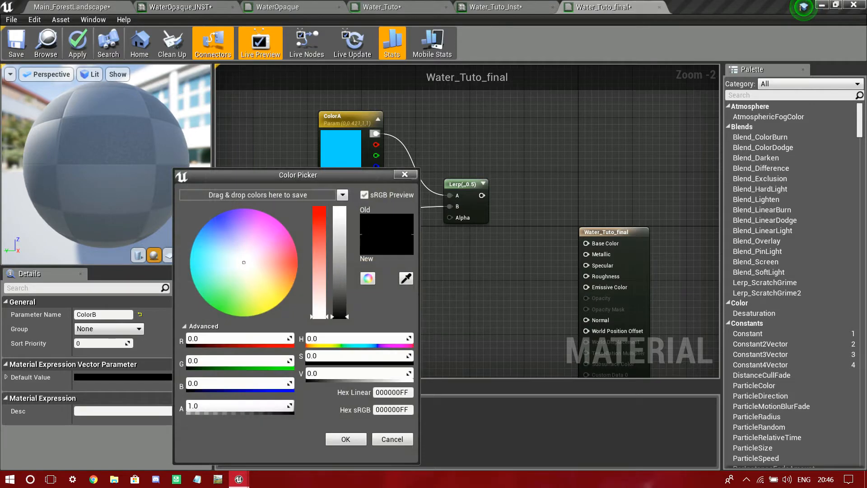
drag(215, 222, 198, 234)
drag(339, 315, 339, 207)
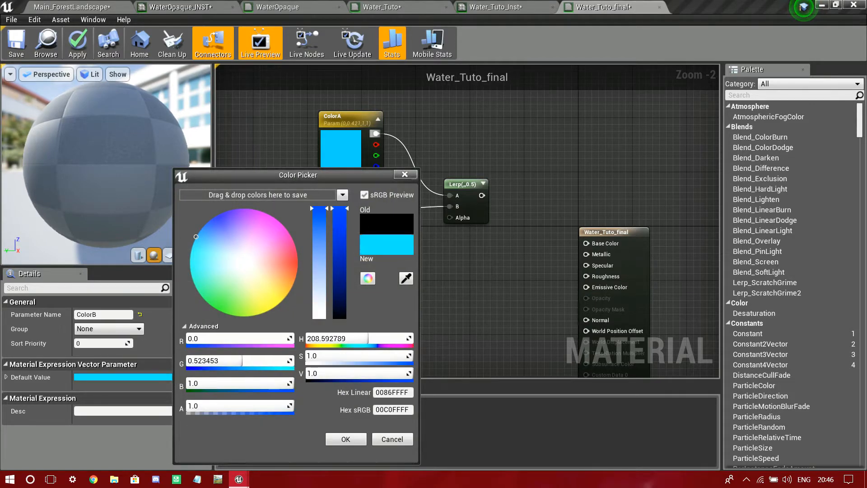
click(346, 439)
Step: Add a Fresnel node feeding the Lerp's Alpha input and place it below ColorB
right_drag(433, 289, 480, 250)
drag(496, 179, 415, 289)
text(fresne)
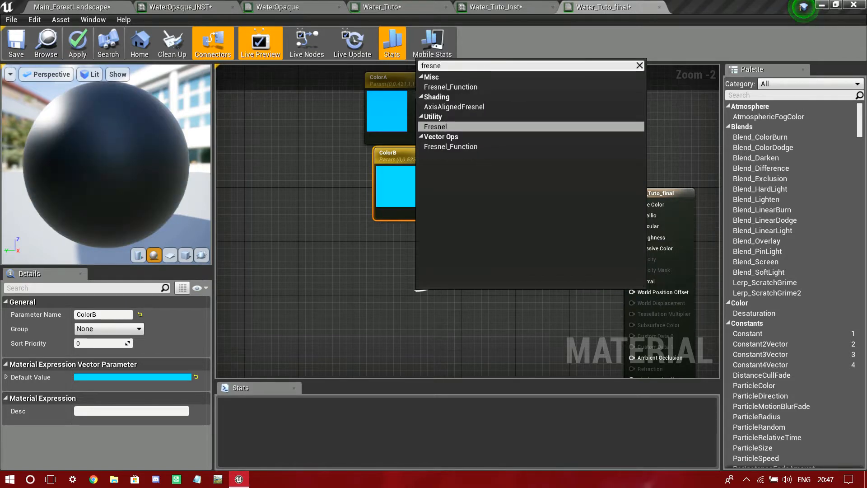
key(Return)
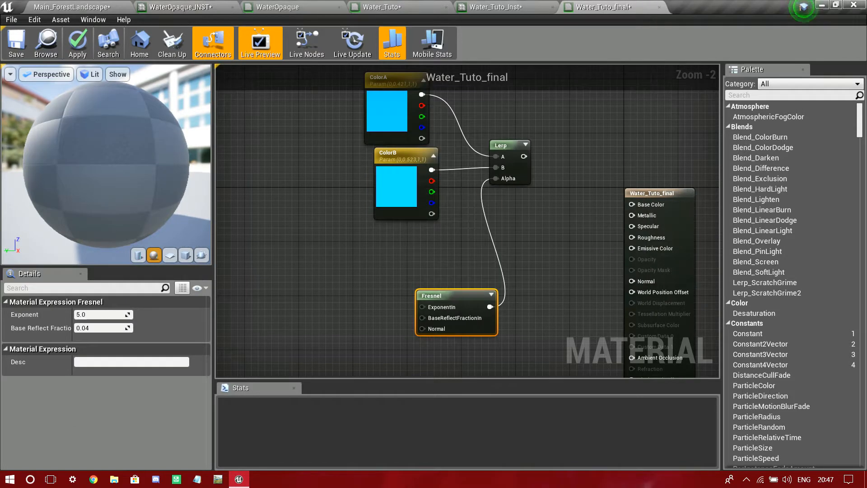
drag(470, 293, 387, 246)
right_drag(387, 245, 380, 248)
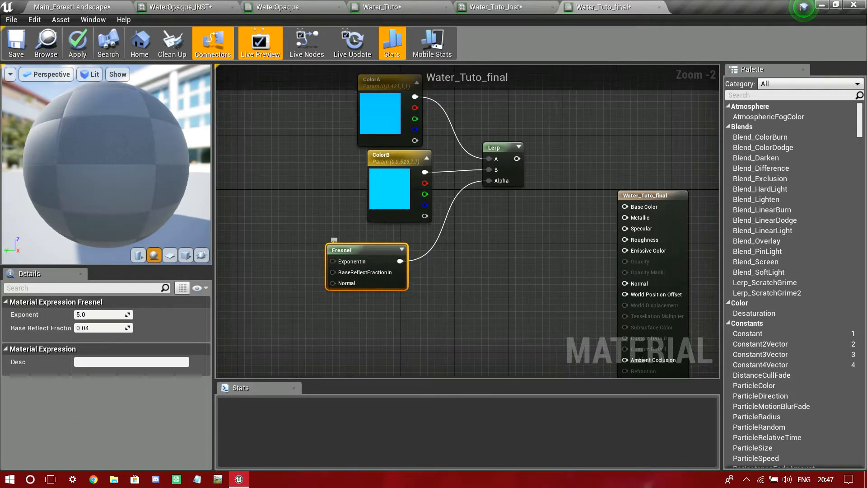
Step: Preview the Fresnel node's output on the sphere and stop previewing it
right_click(382, 250)
click(446, 252)
mouse_move(107, 154)
mouse_down()
mouse_move(108, 203)
mouse_move(107, 167)
mouse_up()
right_click(323, 257)
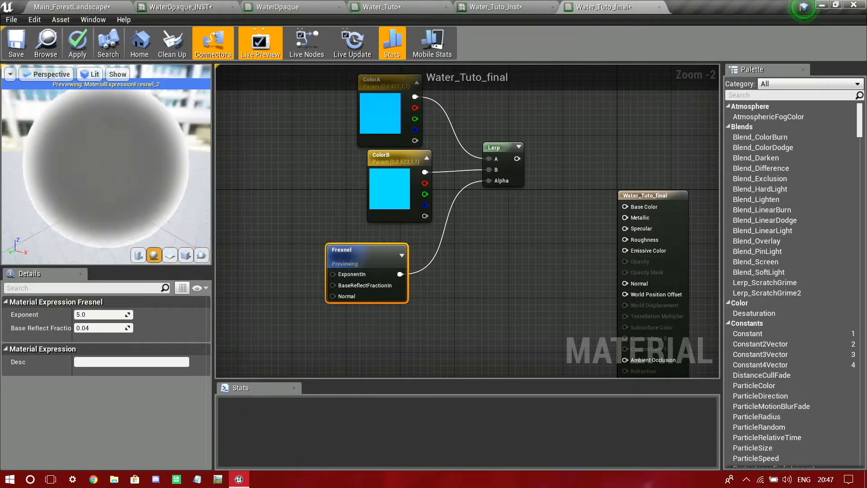
right_click(352, 253)
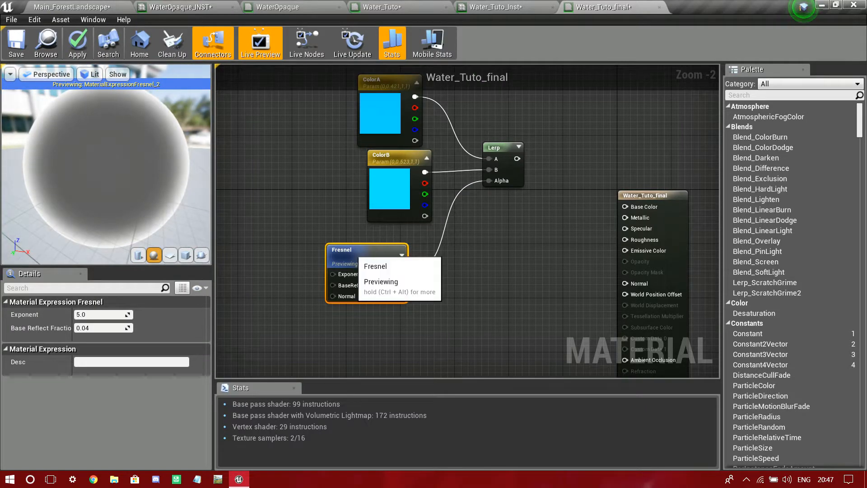
click(375, 258)
Step: Connect the Lerp output to the material's Base Color and rearrange the color nodes
drag(517, 159, 691, 178)
drag(345, 136, 368, 169)
click(399, 179)
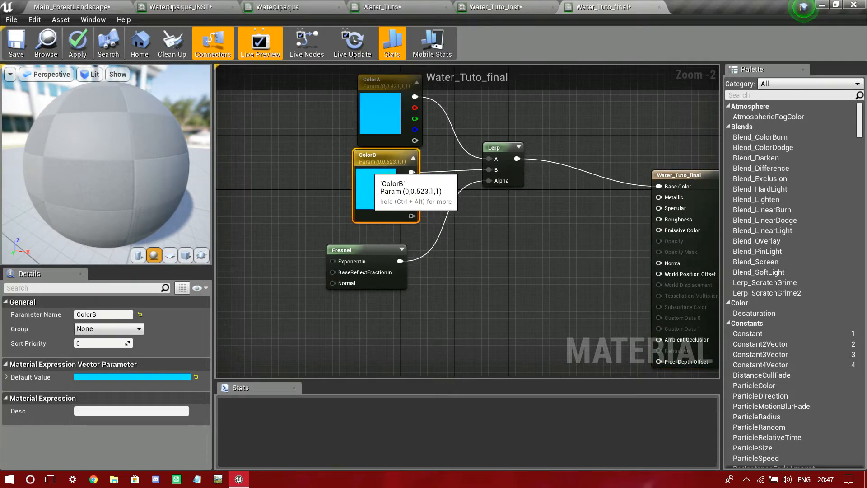
drag(333, 109, 502, 264)
drag(503, 149, 434, 119)
Step: Add a texture sample node in the empty area below the Fresnel node and convert it to a Texture Object
right_drag(469, 227, 498, 145)
scroll(488, 183, down, 3)
right_click(431, 242)
click(347, 230)
key(t)
click(345, 230)
scroll(355, 252, up, 4)
right_drag(355, 253, 363, 210)
right_click(363, 209)
click(368, 217)
right_click(343, 230)
click(370, 253)
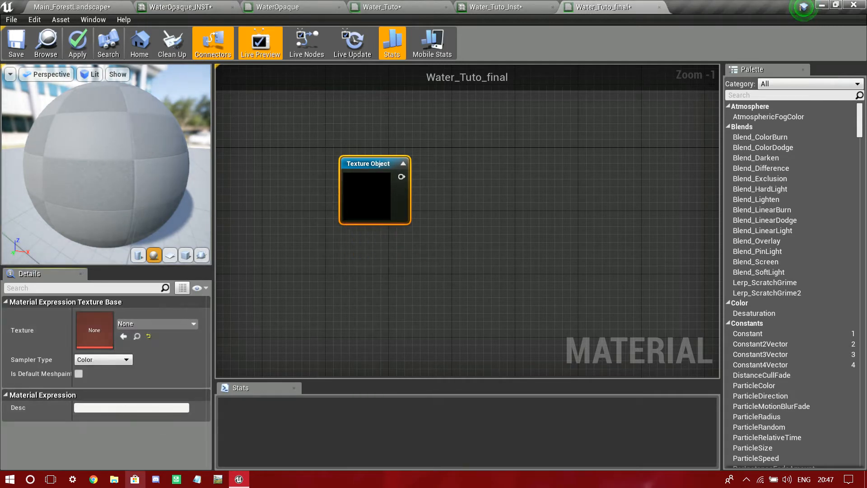
Step: Assign the T_Water_N normal texture to the Texture Object
click(156, 323)
text(water)
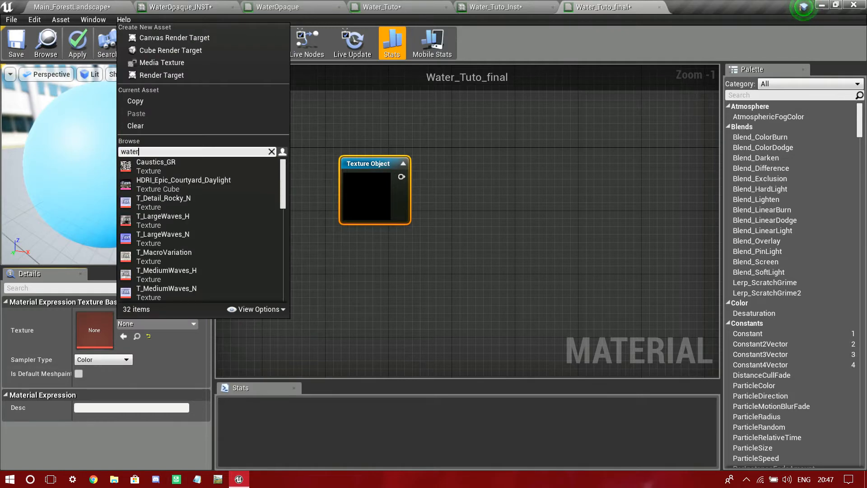
text(_N)
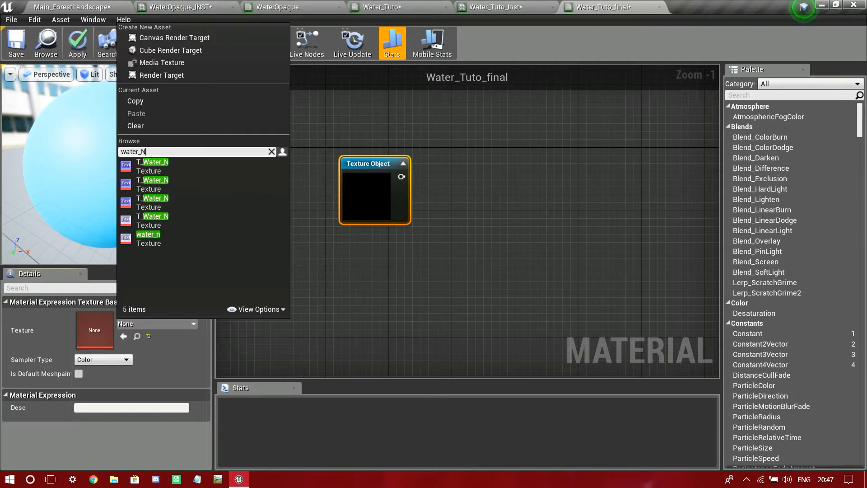
click(152, 166)
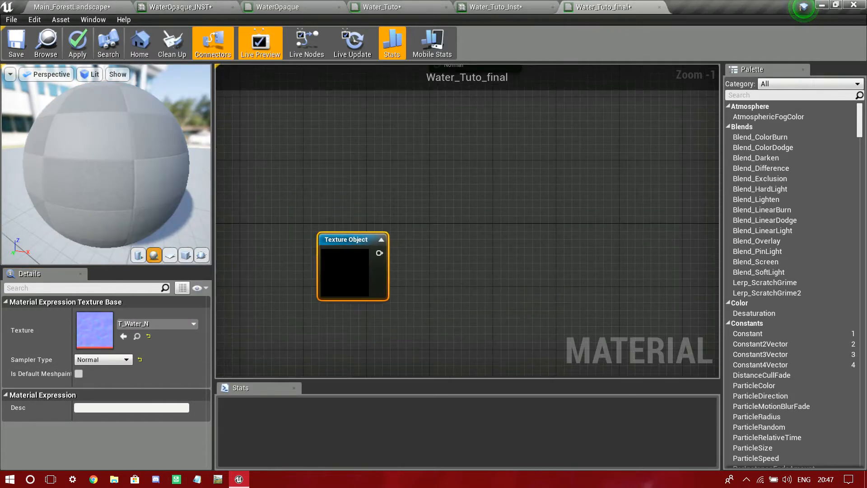
Step: Add a material function call beside the Texture Object and set its function to Motion_4WayChaos
drag(379, 252, 526, 163)
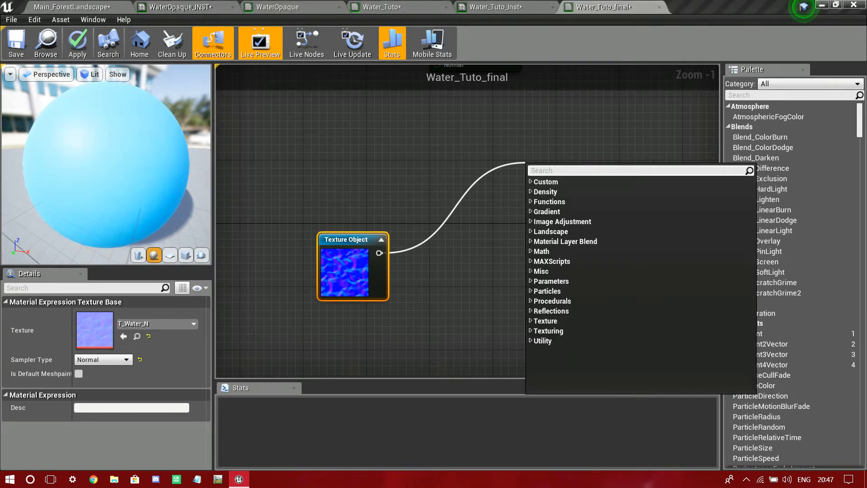
click(436, 245)
key(f)
click(435, 244)
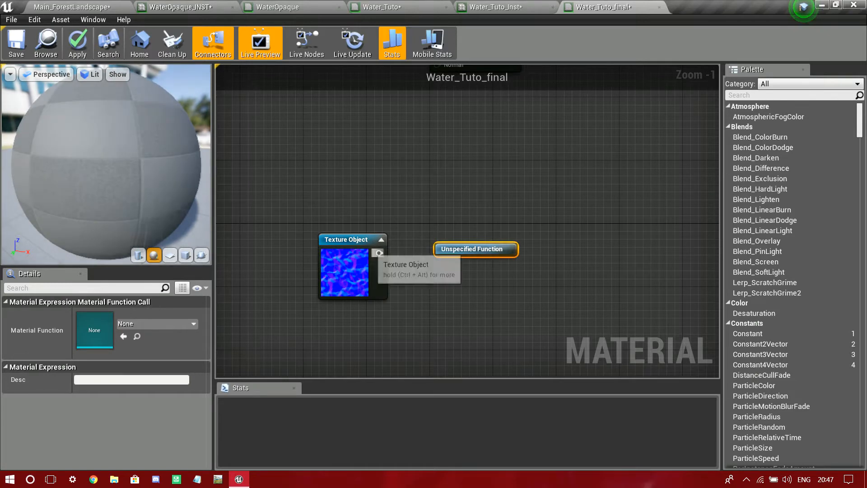
click(156, 324)
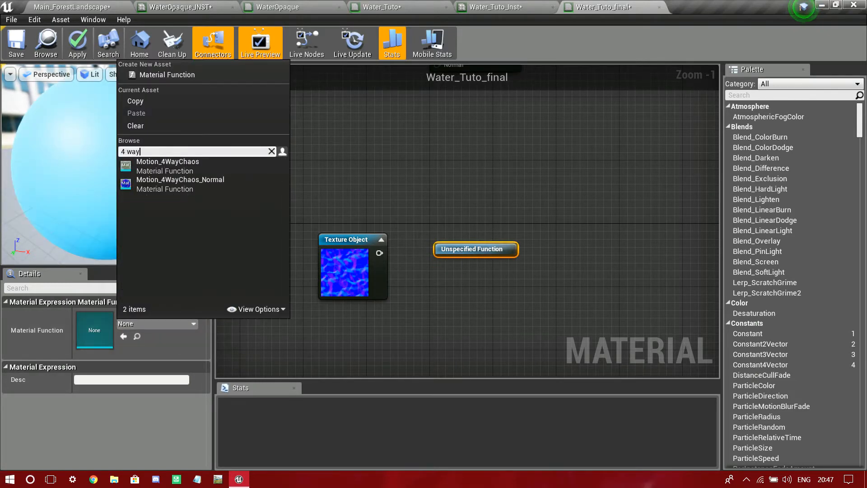
click(256, 308)
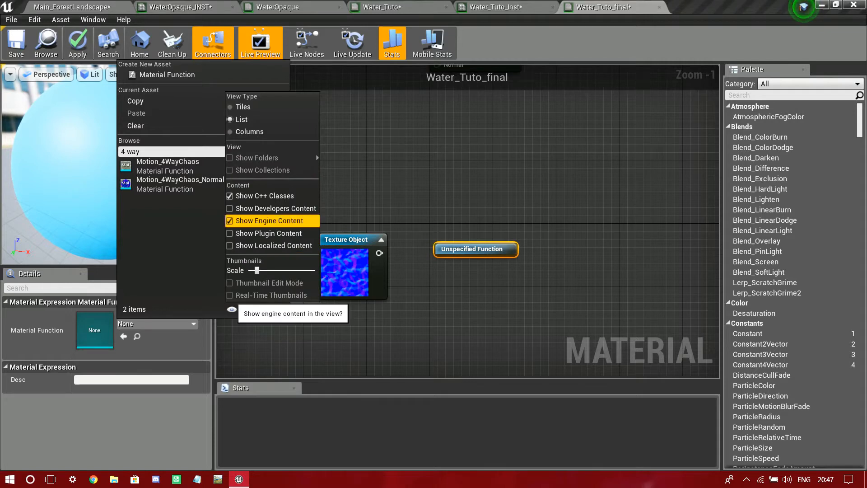
click(167, 164)
Step: Connect the Texture Object to the Texture input of Motion_4WayChaos and space the two nodes apart
drag(470, 249, 480, 183)
drag(379, 253, 453, 234)
right_drag(447, 273, 490, 281)
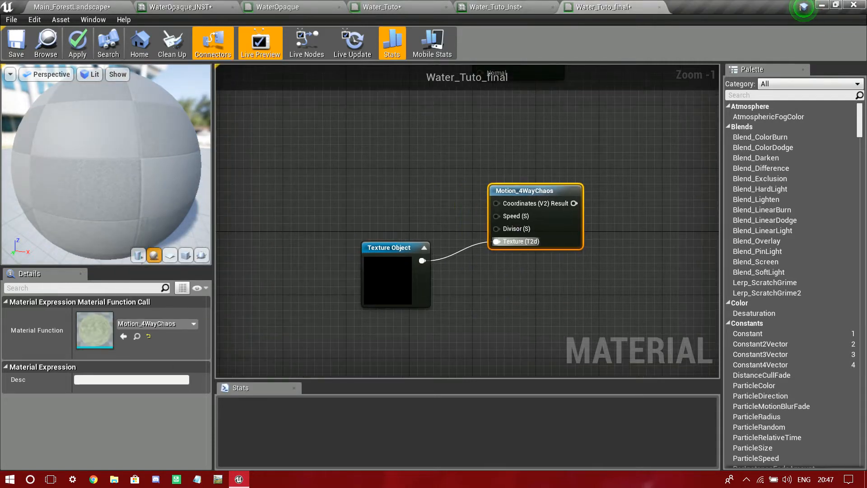
drag(384, 246, 401, 293)
Step: Add a scalar parameter above the Texture Object and connect it to the Speed input of Motion_4WayChaos
click(490, 307)
key(s)
click(368, 246)
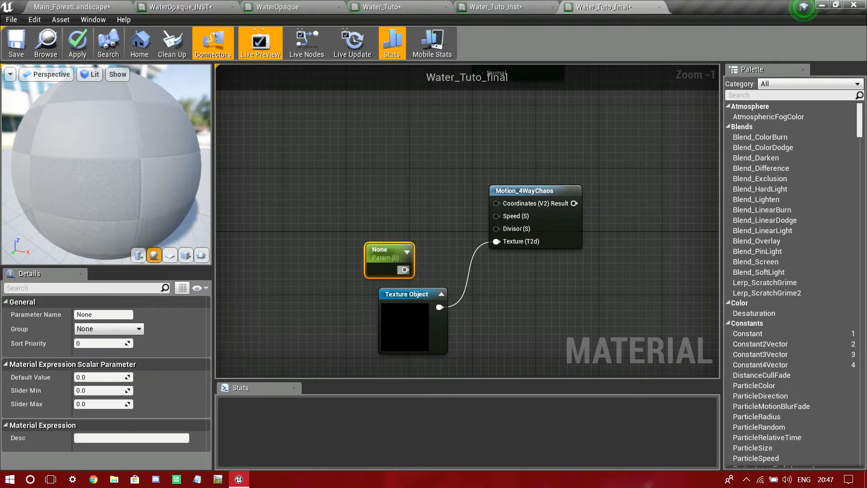
drag(405, 270, 496, 216)
Step: Name the speed parameter WaveSpeed_1 and set its default value to 0.05
click(97, 314)
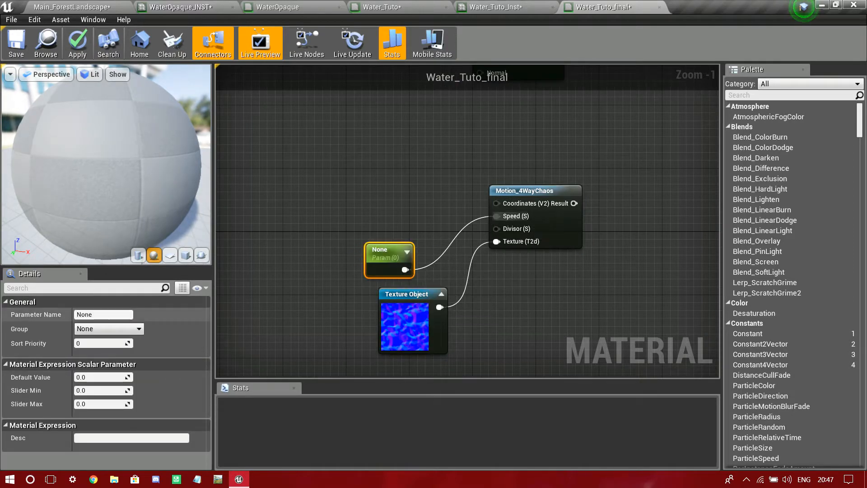
text(W)
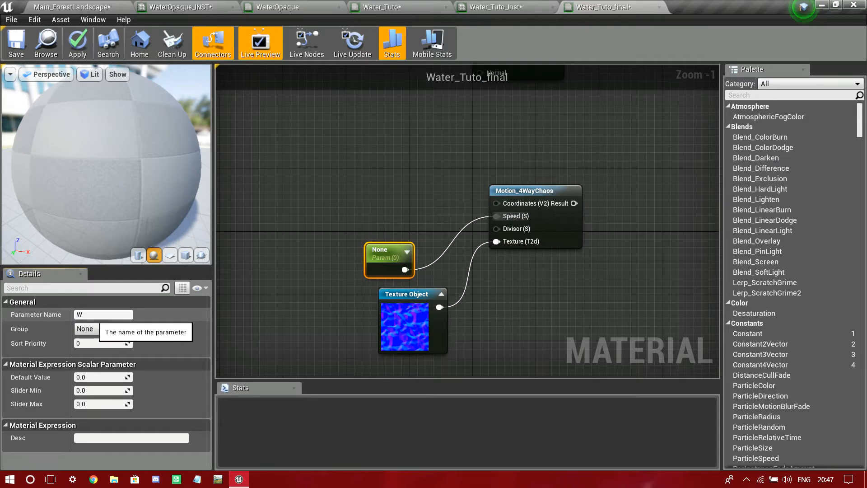
text(aveSpeed_)
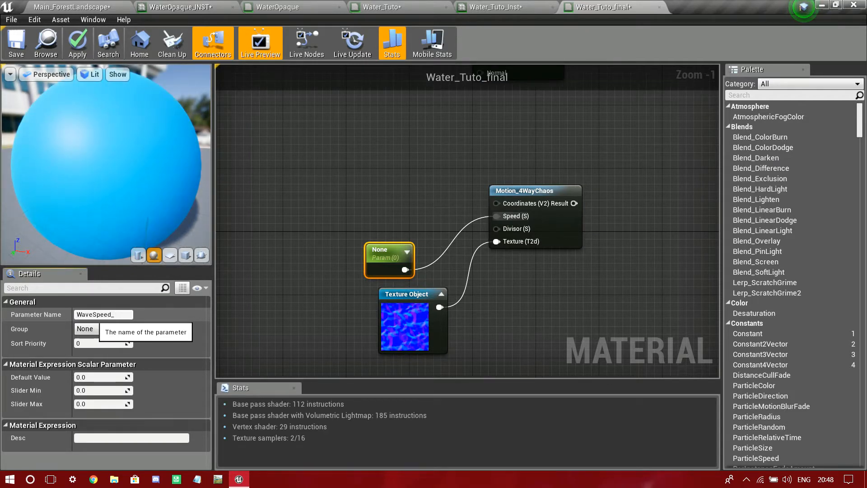
text(1)
key(Return)
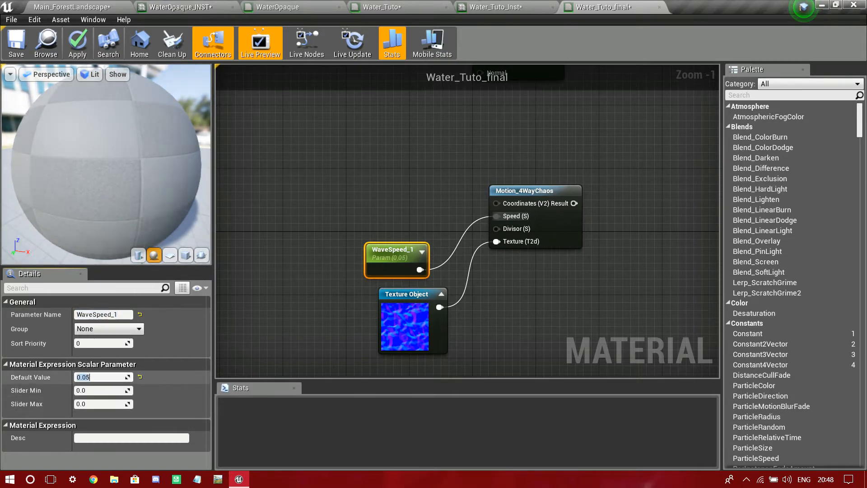
Step: Add a Divide node feeding the Coordinates input of Motion_4WayChaos, with Absolute World Position connected to its A input
drag(496, 216, 319, 156)
text(divide)
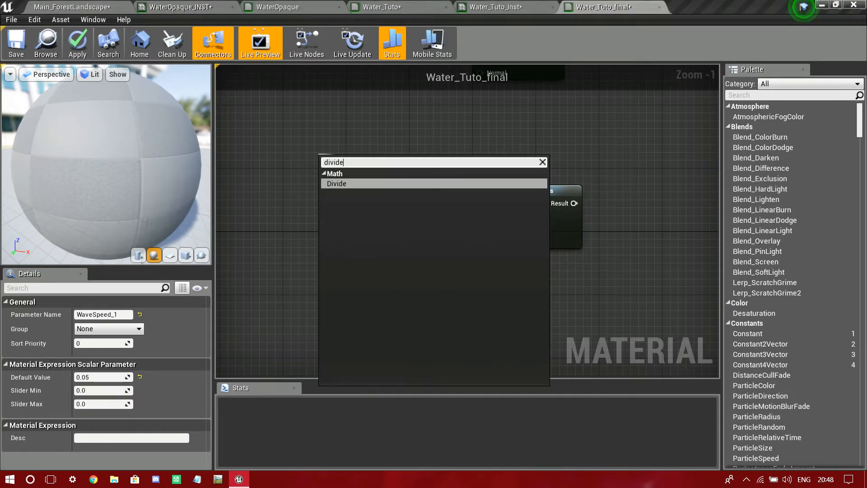
key(Return)
right_drag(322, 199, 443, 253)
drag(447, 228, 313, 211)
text(world)
key(Return)
scroll(331, 216, up, 1)
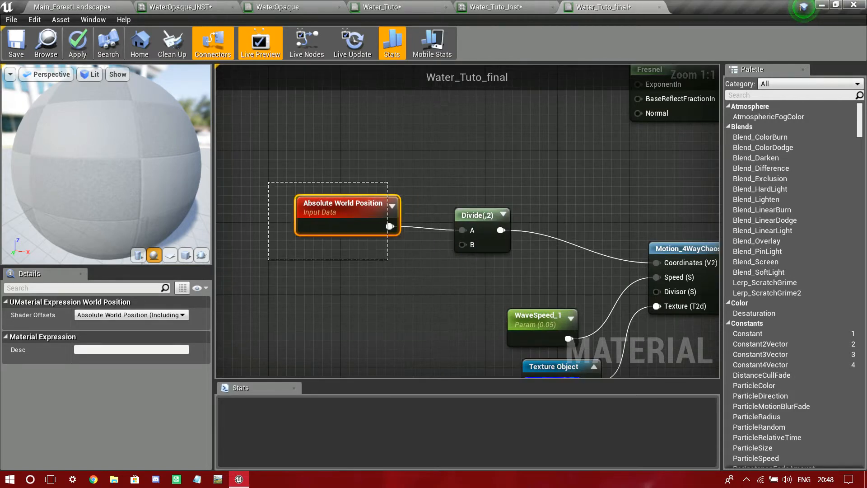
Step: Examine the material preview sphere from several angles and look over the node network
right_drag(327, 257, 419, 248)
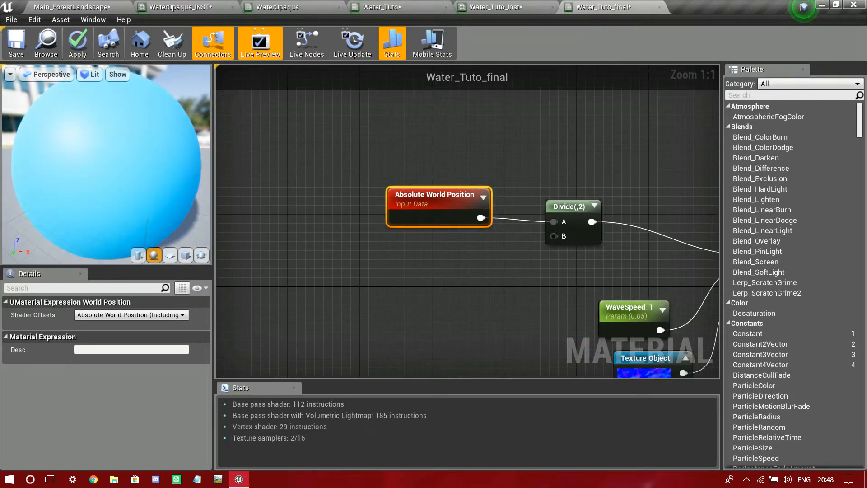
drag(86, 169, 136, 167)
scroll(767, 221, down, 3)
right_drag(685, 224, 432, 159)
scroll(582, 271, down, 3)
right_drag(583, 271, 698, 265)
drag(107, 169, 158, 167)
mouse_move(106, 169)
right_down()
mouse_move(106, 131)
mouse_move(106, 194)
mouse_move(106, 140)
mouse_move(106, 181)
right_up()
drag(107, 170, 124, 169)
scroll(303, 225, up, 3)
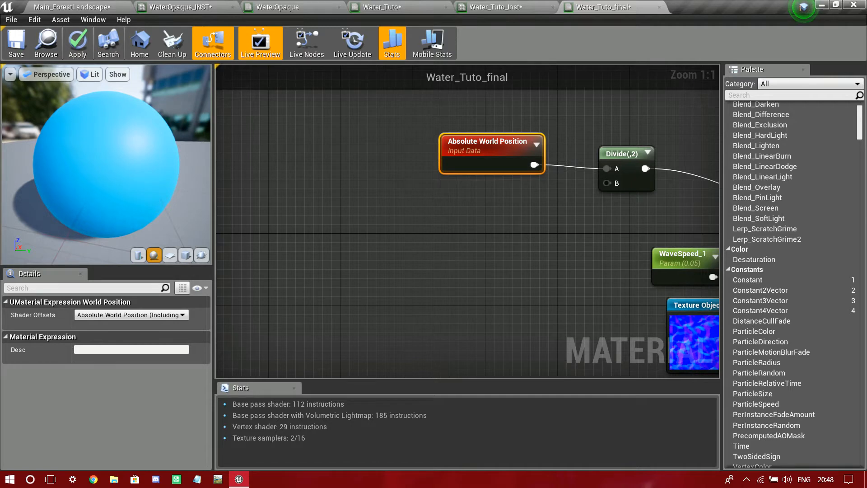
Step: Add a scalar parameter connected to the B input of the Divide node
right_drag(608, 182, 561, 187)
drag(561, 187, 488, 241)
text(scalar)
key(Return)
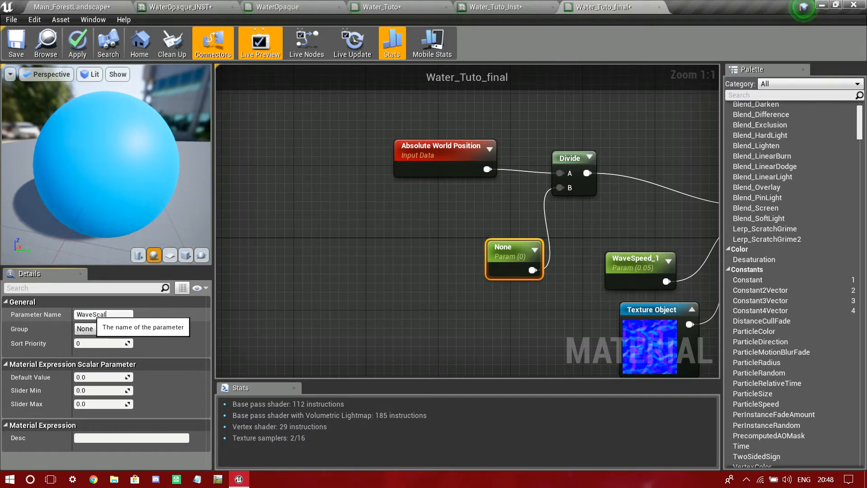
Step: Name the divisor parameter WaveScale_1, set its default value to 500, and shift its node slightly
key(Return)
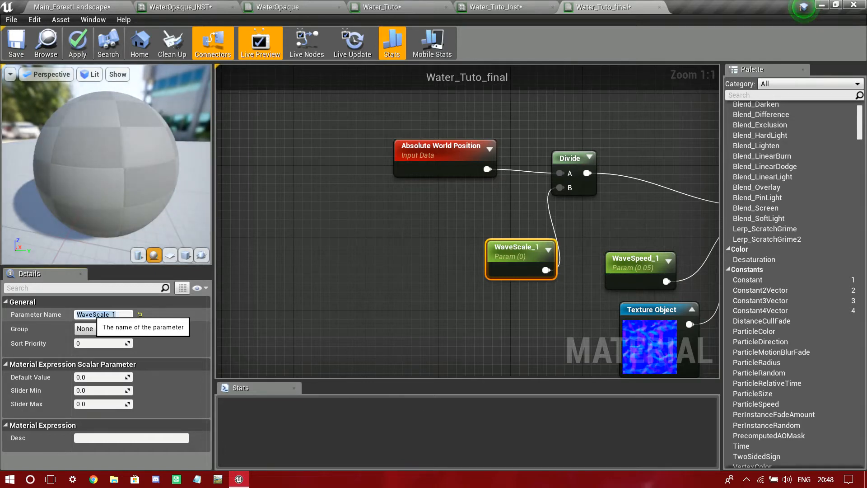
click(89, 378)
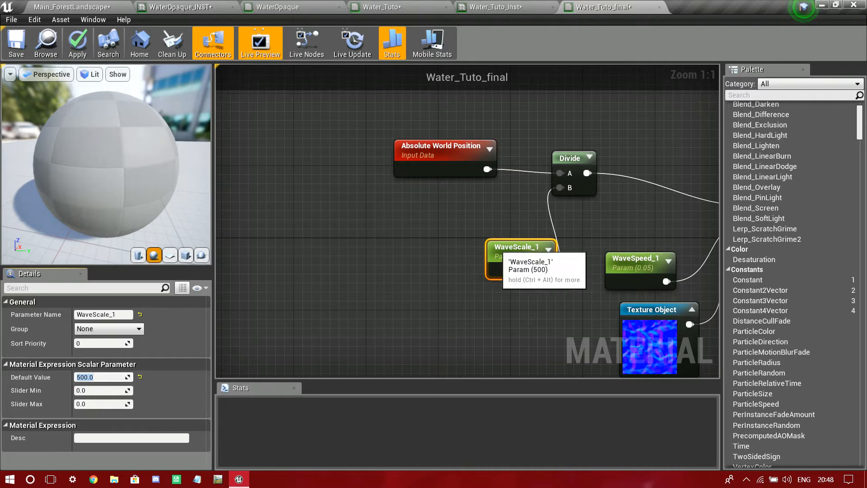
drag(505, 258, 474, 250)
Step: Add a Multiply node whose A input takes the Result output of Motion_4WayChaos
scroll(405, 250, down, 6)
scroll(565, 252, up, 4)
right_drag(565, 251, 776, 263)
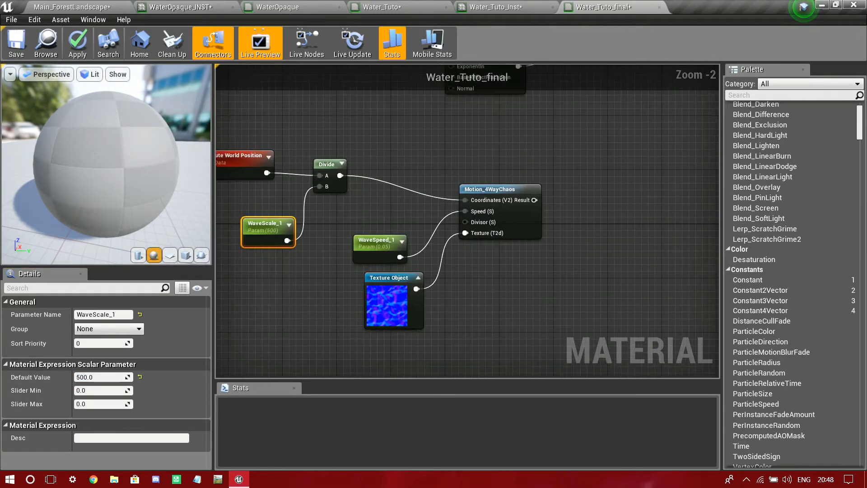
drag(487, 189, 704, 218)
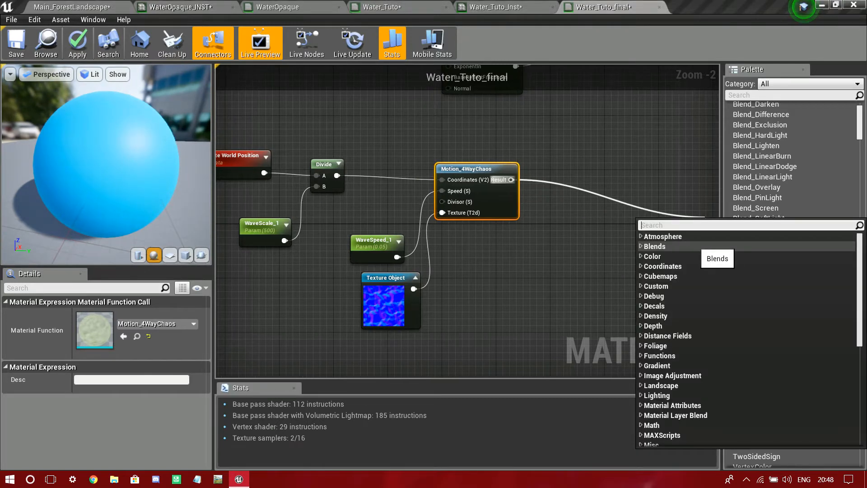
text(*)
key(Return)
Step: Add a scalar parameter connected to the B input of the Multiply node and place it below
drag(709, 223, 515, 240)
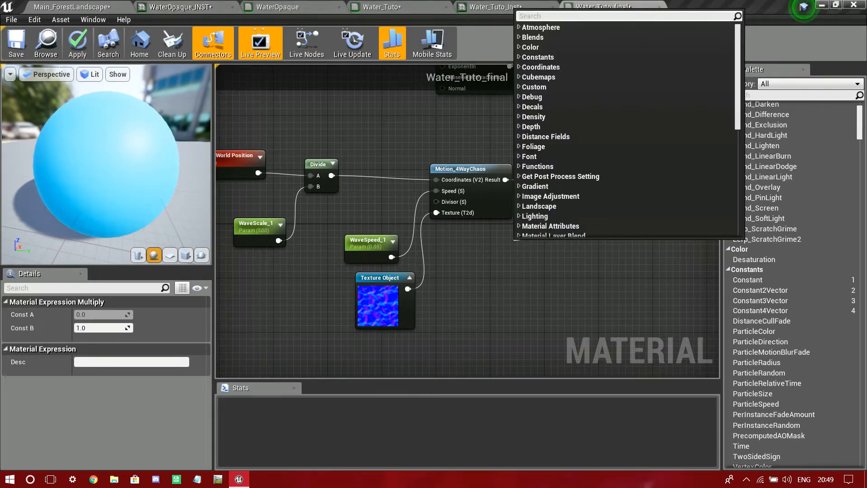
click(493, 251)
key(s)
click(492, 250)
drag(525, 272, 573, 197)
Step: Name the Multiply node's scalar parameter "Wave Intensity _1" and set its default value to 2
click(88, 315)
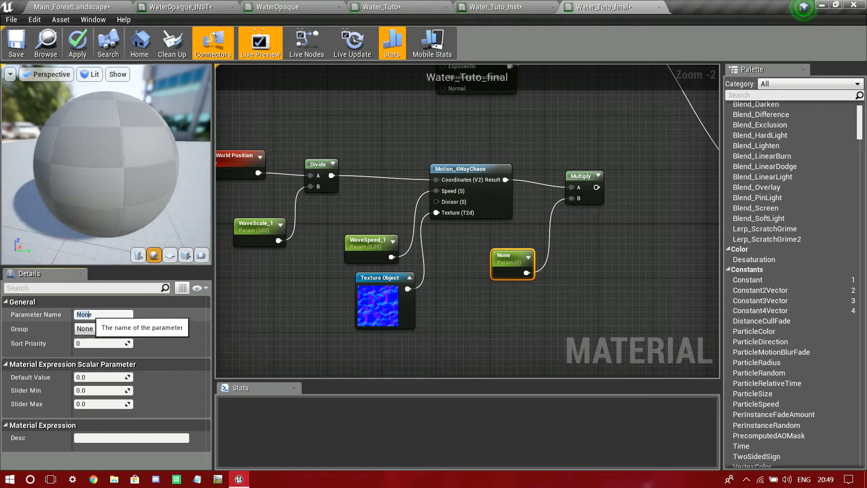
text(Wave Intensity)
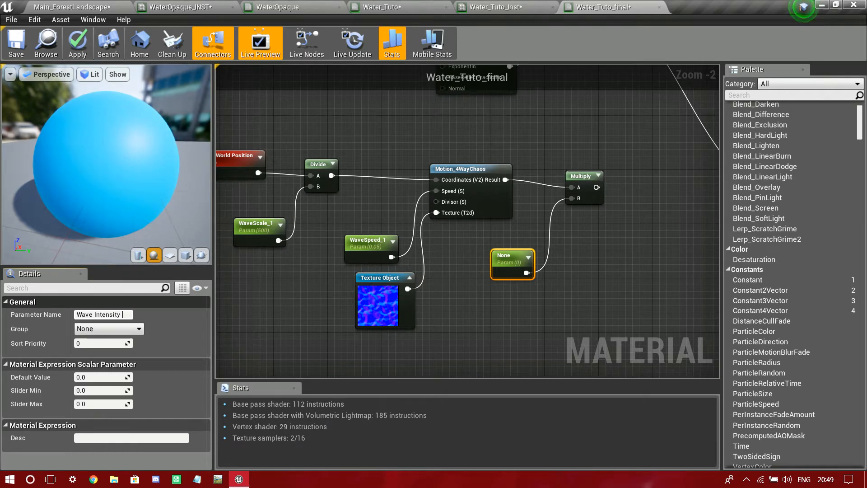
text( _1)
key(Return)
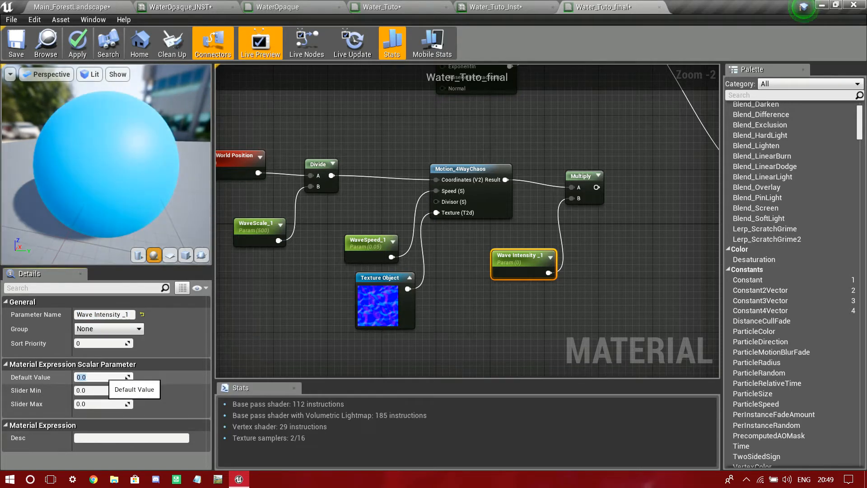
text(2)
key(Return)
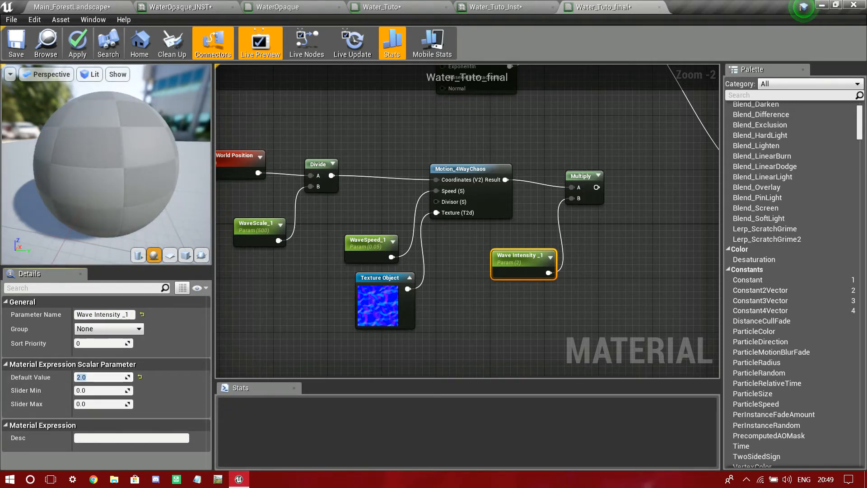
Step: Duplicate the whole wave normal network, from Absolute World Position to Multiply, and position the copy beneath the original
scroll(376, 354, down, 4)
drag(359, 326, 462, 341)
click(462, 341)
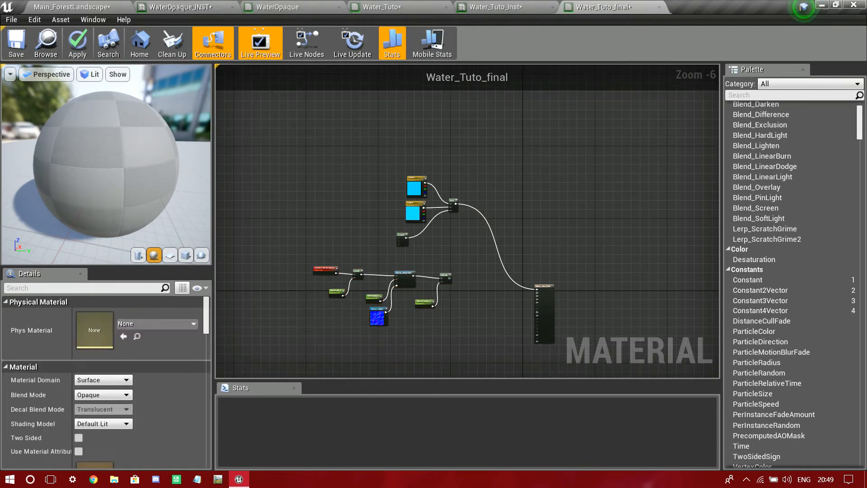
drag(363, 300, 466, 331)
right_drag(466, 330, 487, 220)
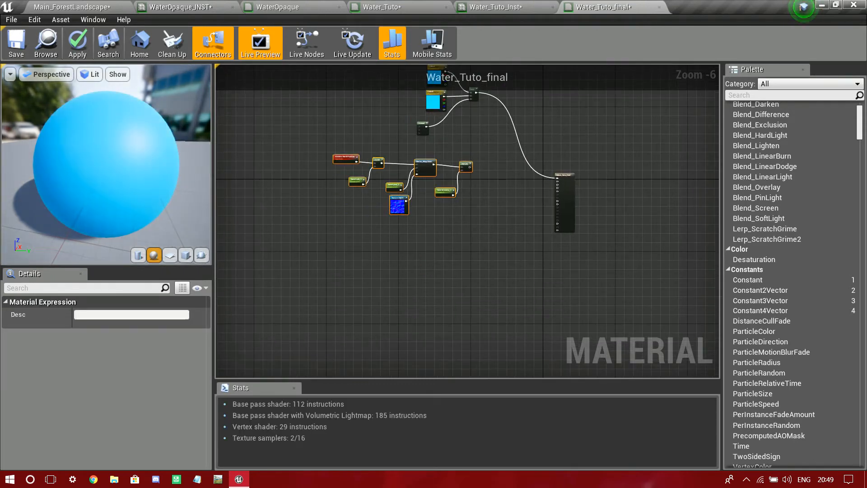
key(ctrl+v)
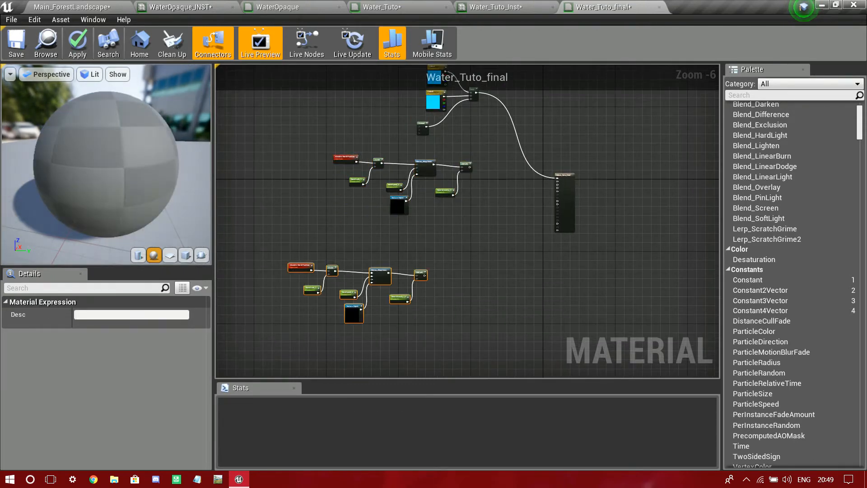
drag(378, 273, 408, 238)
Step: Set the default value of the WaveScale_2 parameter in the duplicated network to 300
click(335, 294)
scroll(335, 294, up, 5)
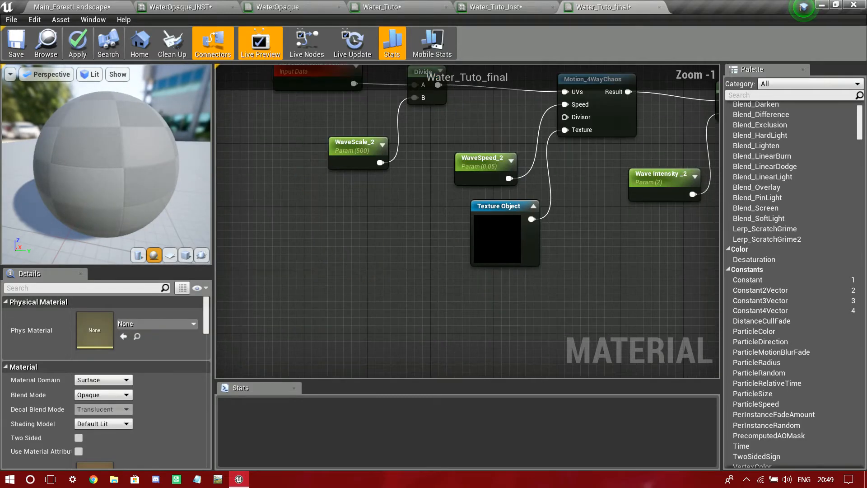
click(356, 146)
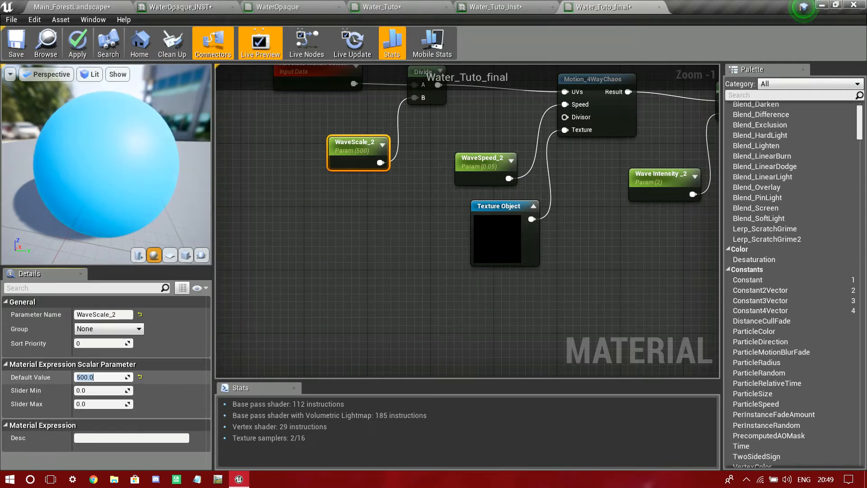
key(Return)
Step: Add an Add node combining the upper network's Multiply output in A with the duplicated network's Multiply output in B
right_drag(567, 280, 426, 376)
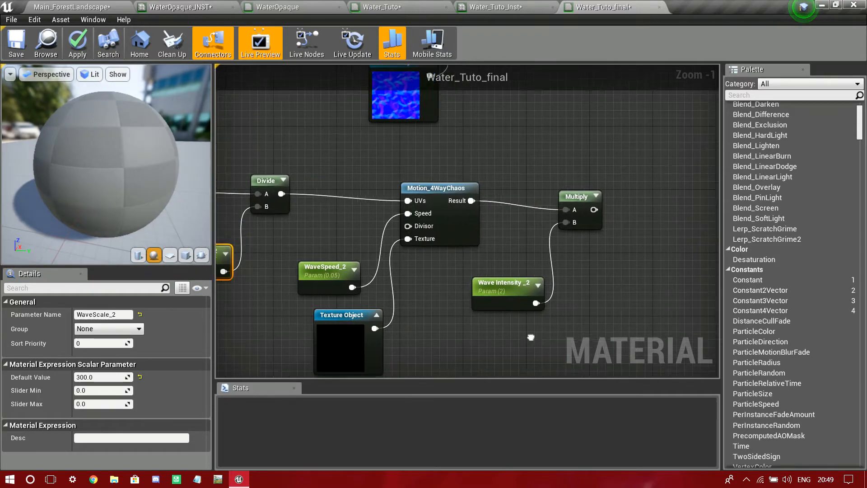
right_drag(546, 331, 493, 373)
drag(556, 247, 501, 342)
right_drag(499, 340, 489, 314)
drag(414, 199, 481, 234)
text(add)
key(Return)
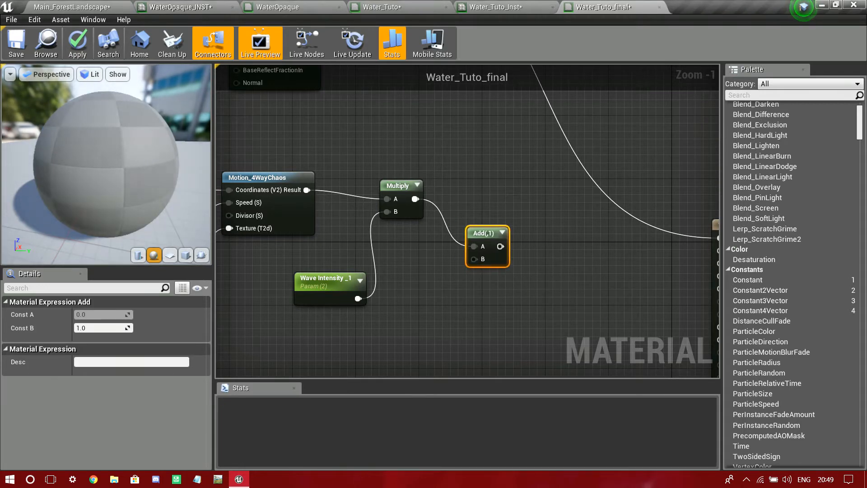
right_drag(479, 261, 533, 129)
drag(528, 127, 414, 320)
right_drag(523, 275, 421, 333)
Step: Chain a second Add node from the output of the first Add and place it beside that node
drag(445, 172, 555, 210)
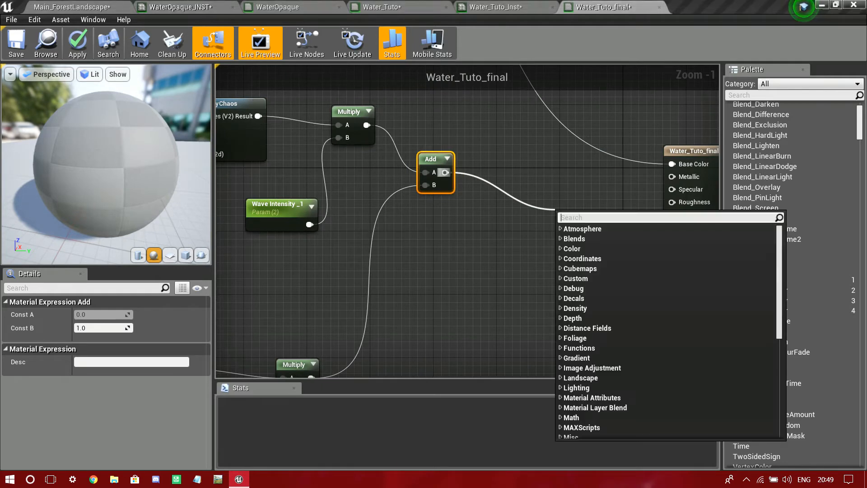
text(add)
key(Return)
drag(572, 218, 515, 168)
Step: Create a Texture Sample node below the duplicated wave network and assign it the T_Water_N texture
scroll(442, 262, down, 3)
right_drag(406, 280, 615, 55)
key(t)
click(373, 267)
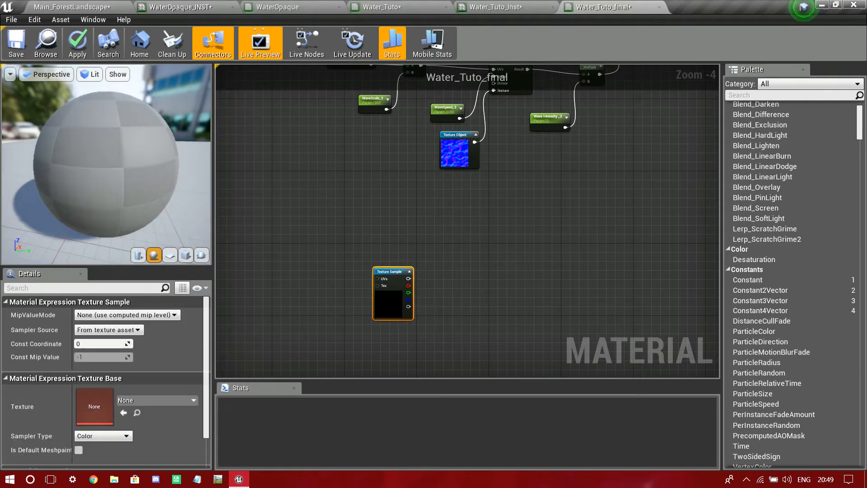
click(145, 400)
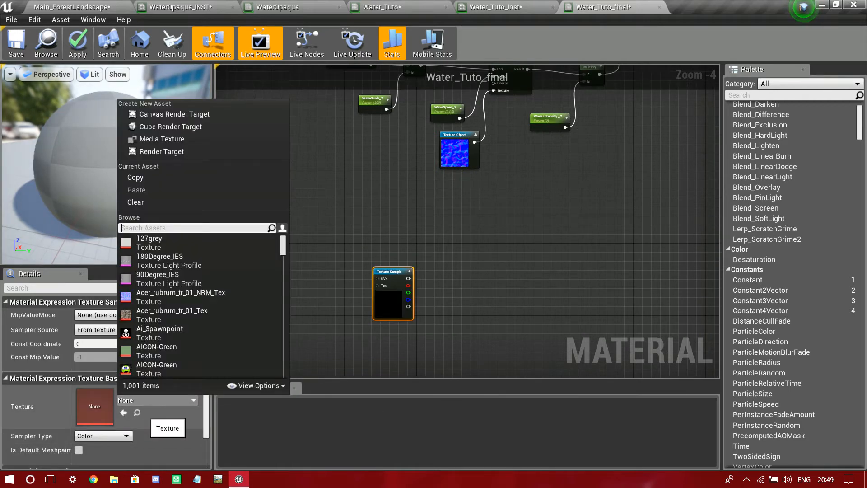
text(r_N)
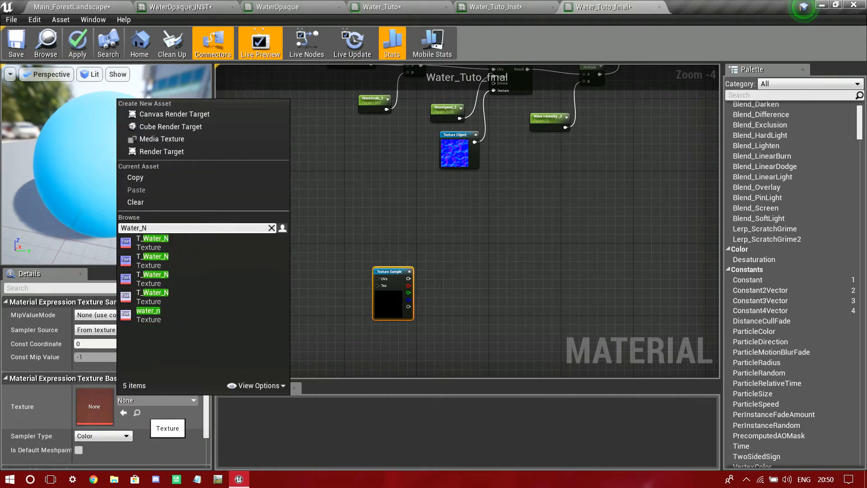
click(152, 243)
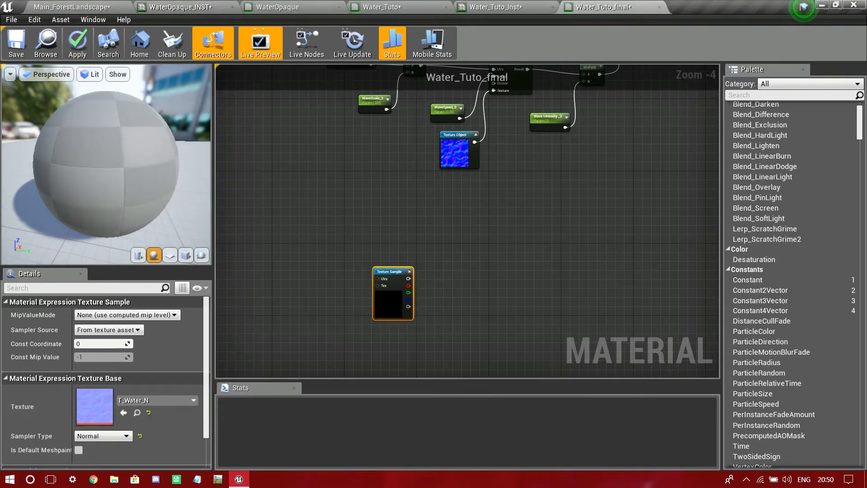
Step: Add a Panner node feeding the UVs input of the T_Water_N Texture Sample and place it alongside
drag(480, 220, 427, 238)
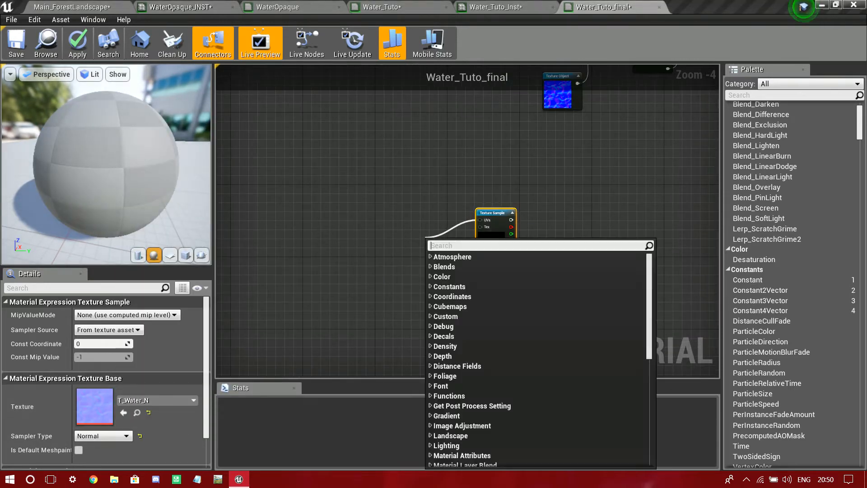
text(panner)
key(Return)
scroll(418, 284, up, 1)
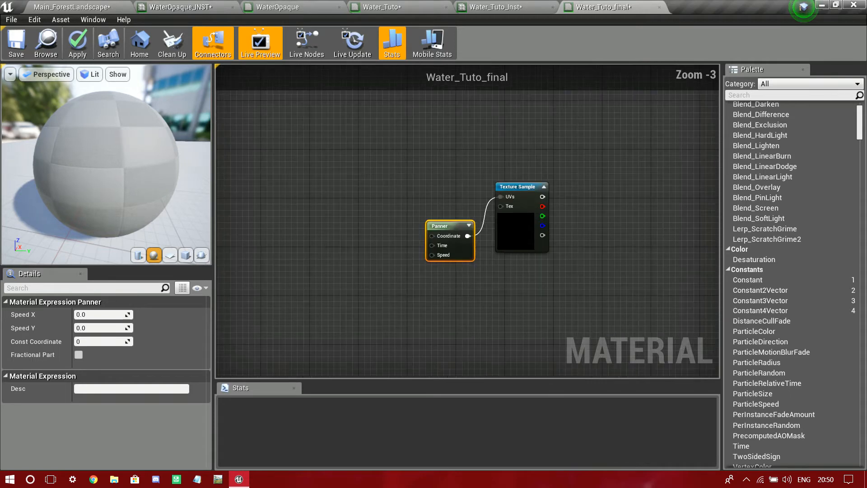
drag(444, 225, 456, 185)
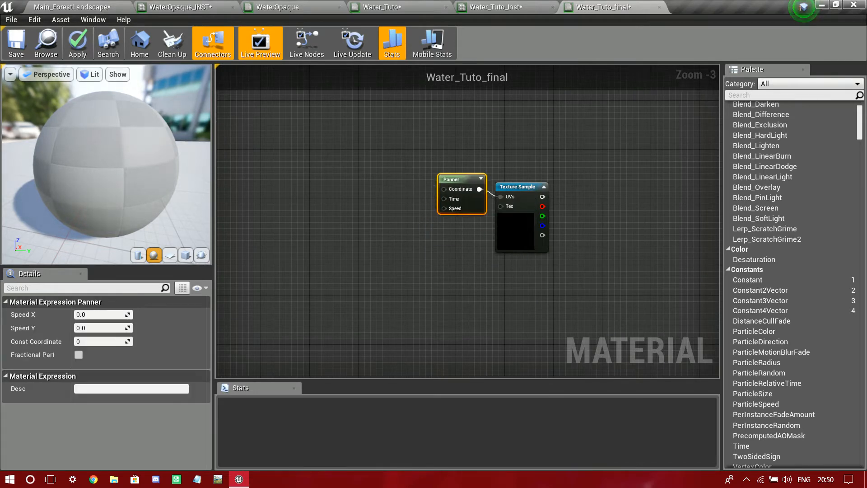
Step: Add a TextureCoordinate node feeding the Panner's Coordinate input and move it away to leave room between them
right_drag(504, 136, 379, 321)
right_drag(384, 253, 415, 340)
drag(318, 137, 456, 276)
right_drag(440, 318, 508, 152)
right_drag(373, 269, 491, 260)
drag(537, 290, 456, 296)
text(textu)
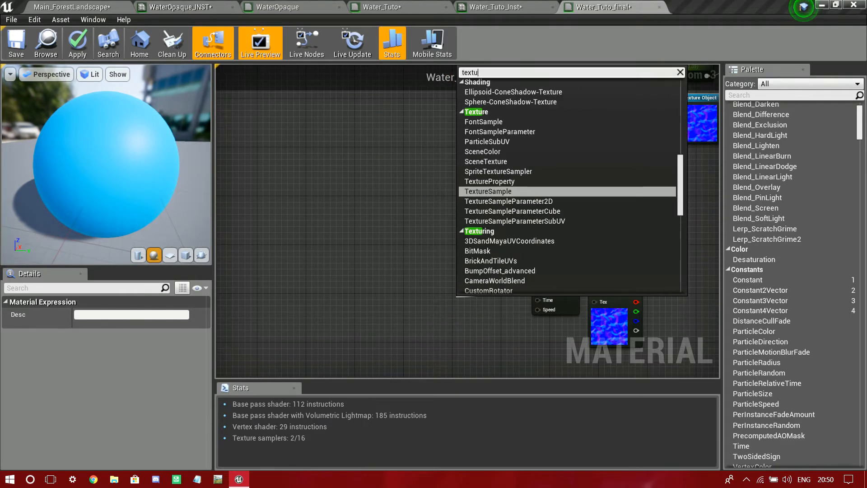
text(re coord)
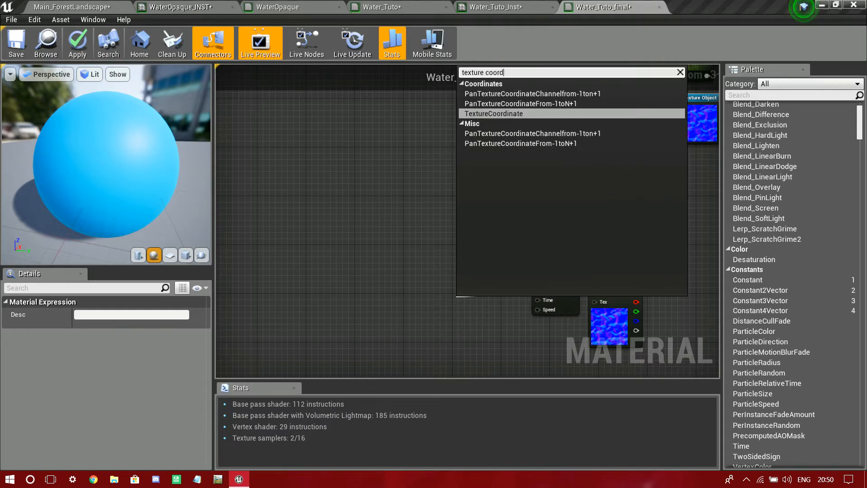
key(Return)
drag(488, 306, 459, 291)
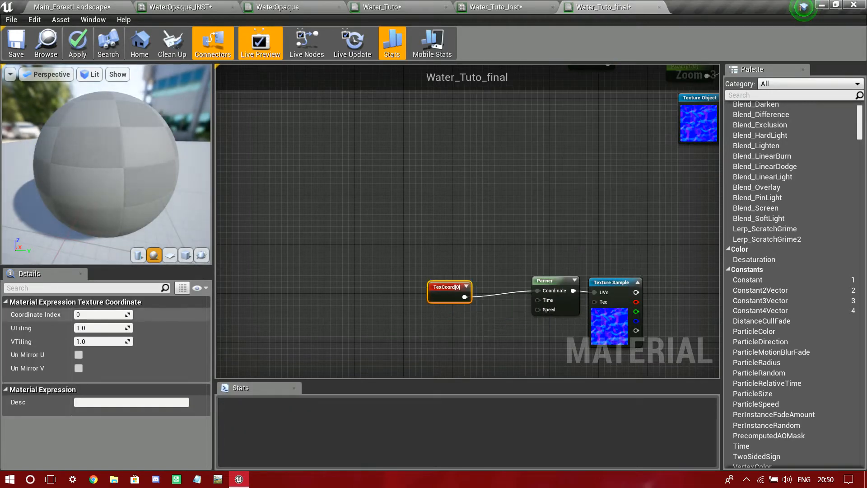
right_drag(368, 320, 403, 310)
drag(481, 276, 279, 270)
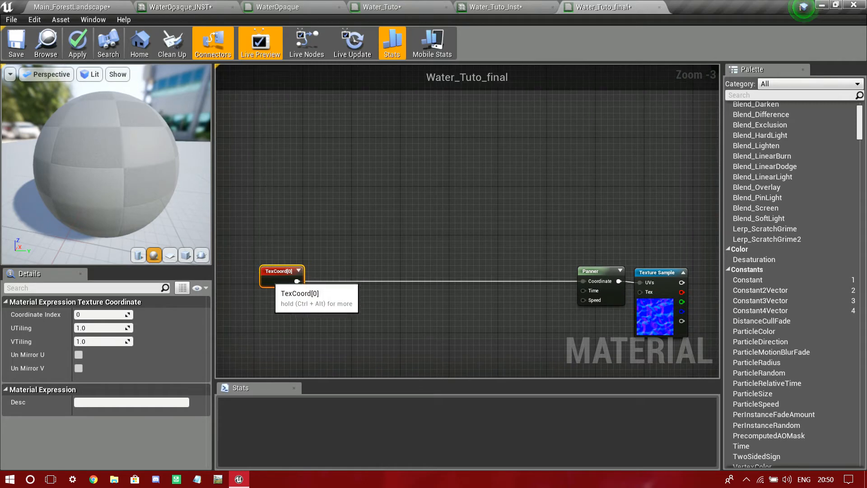
Step: Insert an Append node between the TexCoord and Panner nodes, placed just before the Panner
right_click(353, 283)
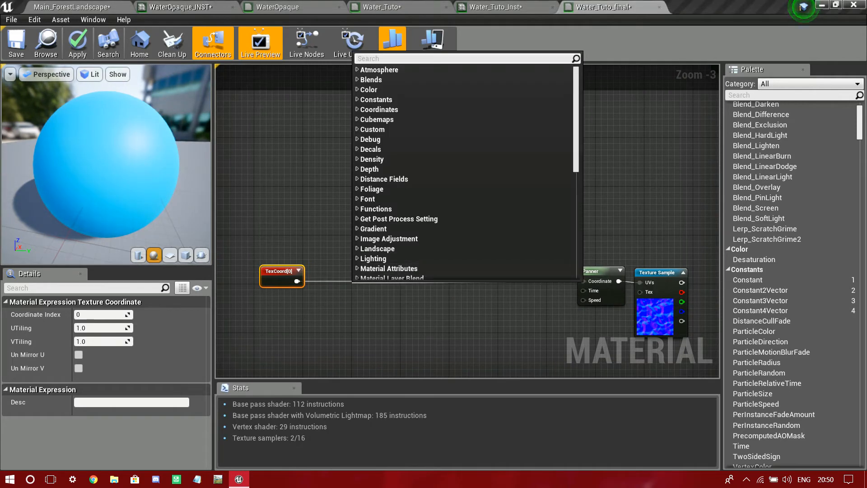
text(ap)
key(Return)
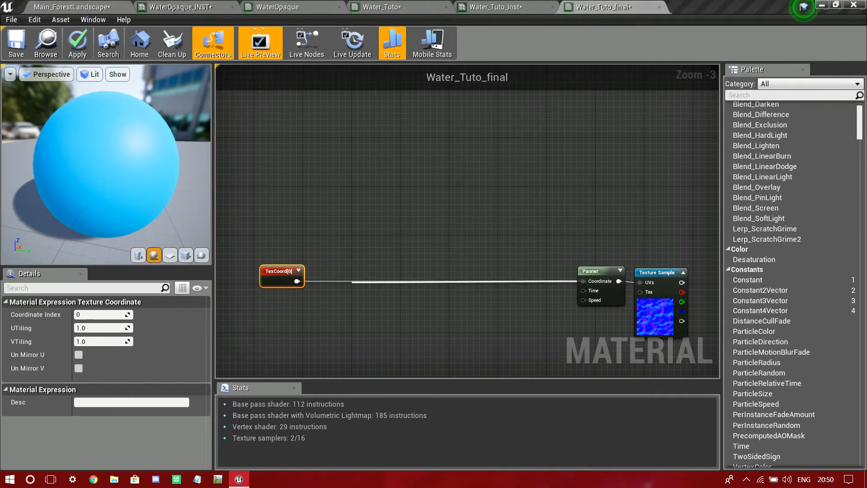
drag(368, 288, 520, 271)
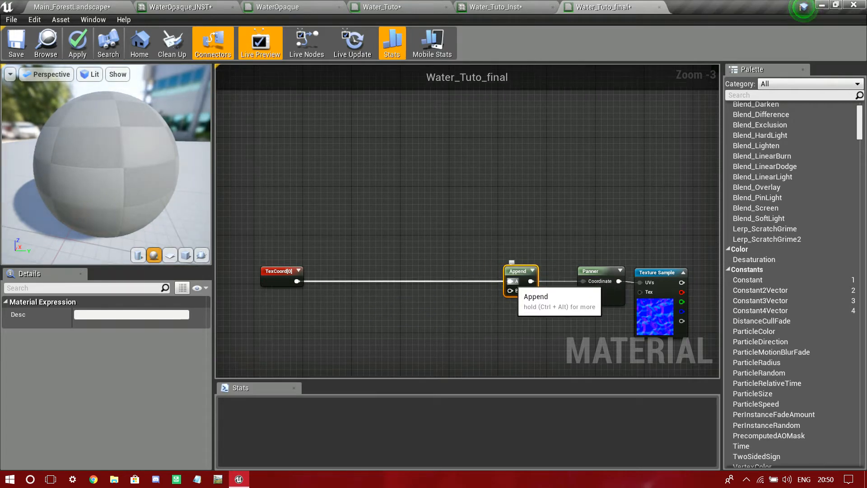
Step: Insert a Multiply node between TexCoord and the A input of Append, and align it in the chain
right_click(479, 274)
text(mul)
key(Return)
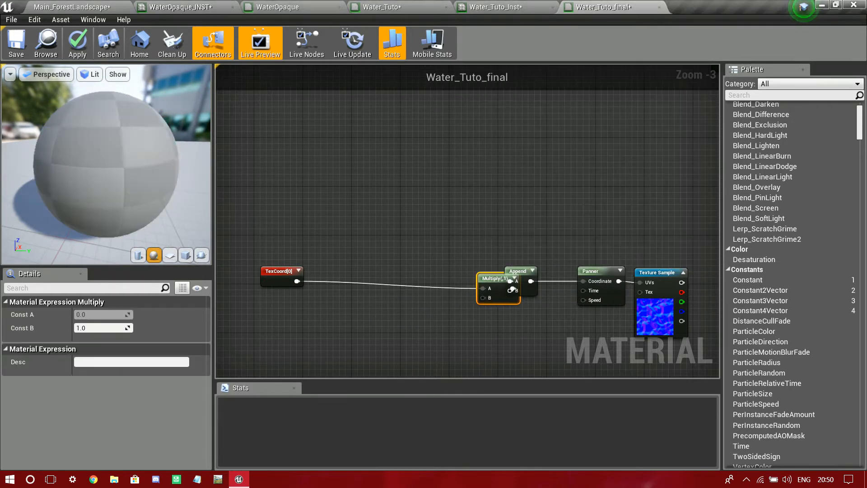
drag(512, 288, 454, 281)
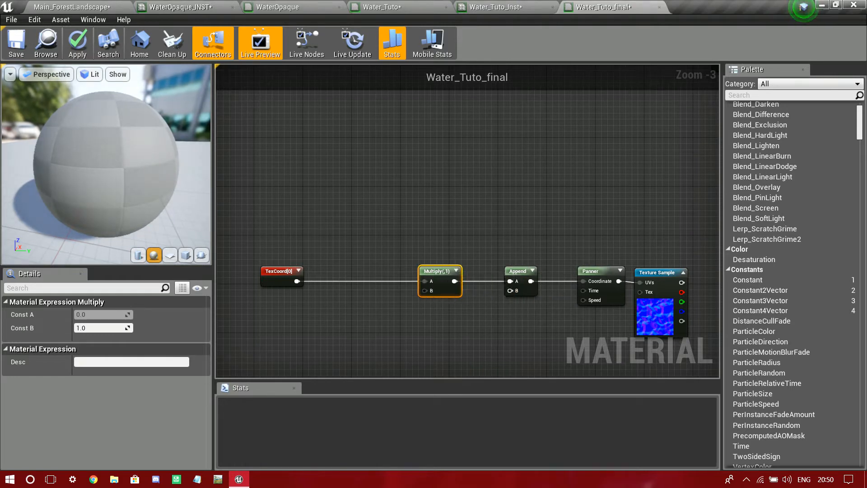
Step: Insert a ComponentMask node between TexCoord and Multiply, and restrict it to the R channel
drag(425, 281, 394, 273)
text(compo)
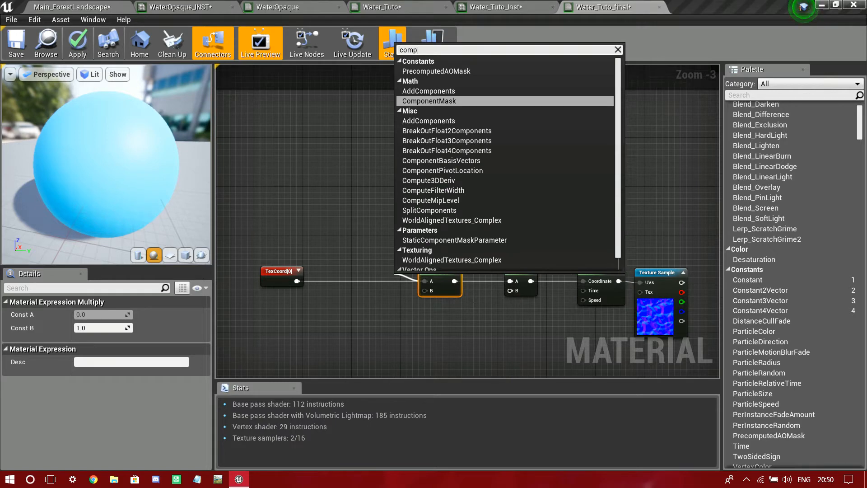
key(Return)
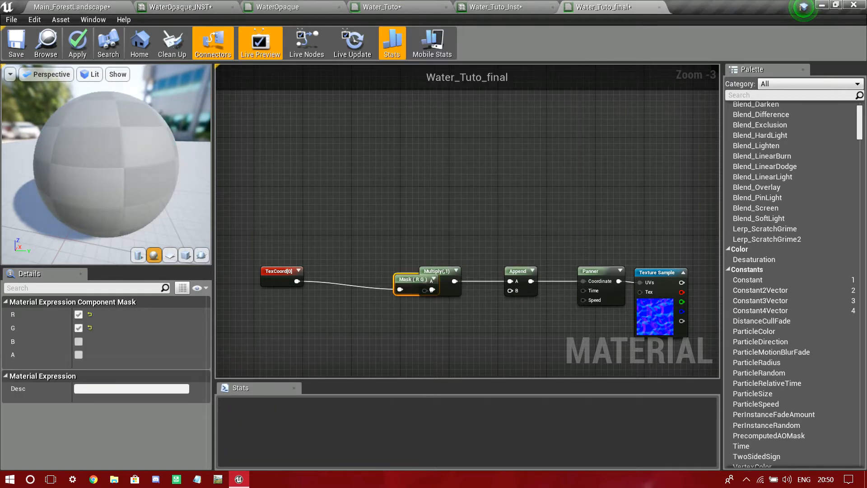
drag(412, 279, 364, 271)
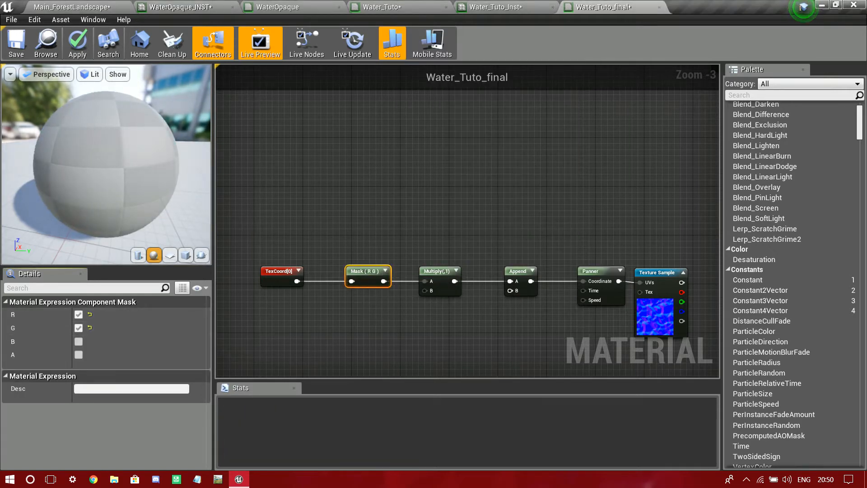
click(79, 328)
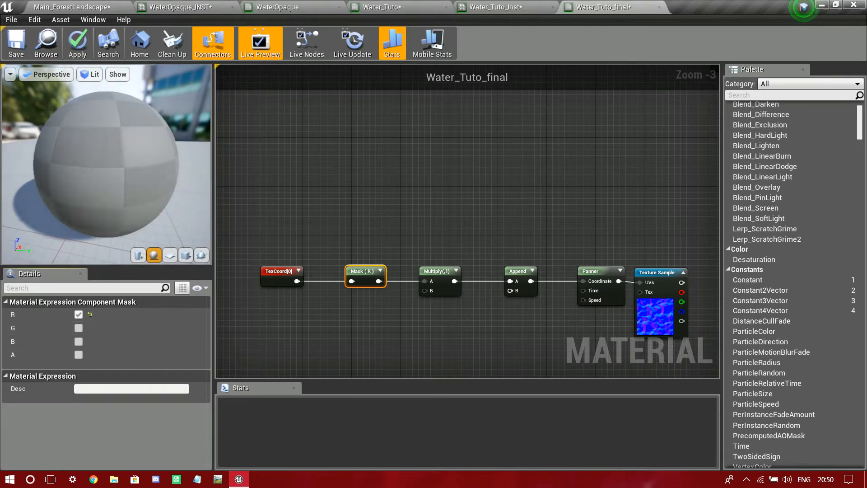
Step: Duplicate the Mask and Multiply nodes below the originals and connect the duplicated Multiply to the Append node's B input
drag(446, 304, 447, 308)
key(ctrl+w)
right_drag(389, 321, 385, 253)
drag(450, 273, 508, 223)
Step: Restrict the duplicated mask to the G channel only and feed it from the TexCoord node
click(360, 269)
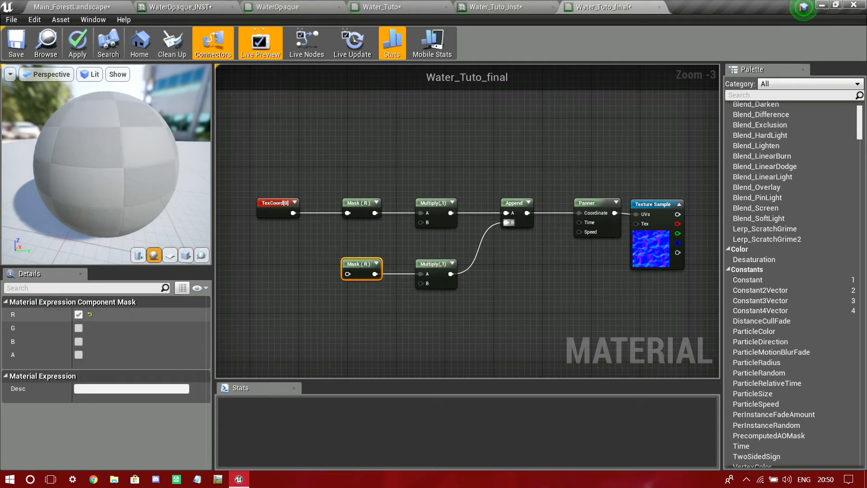
click(78, 328)
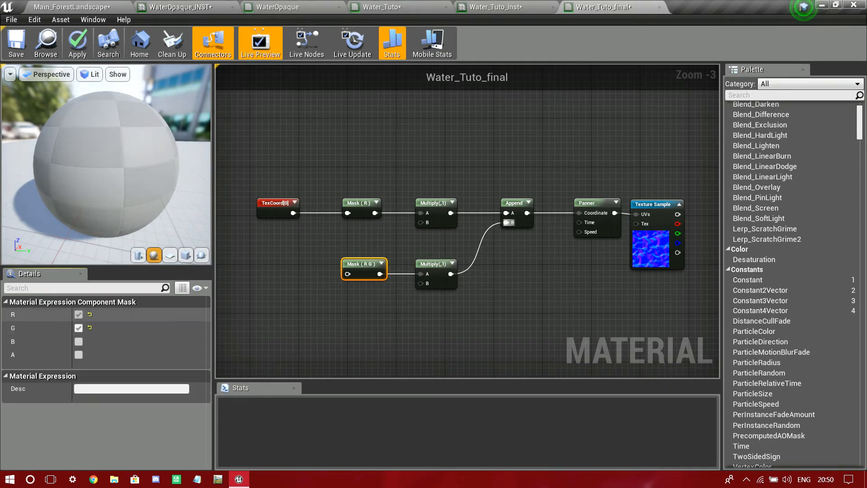
click(78, 314)
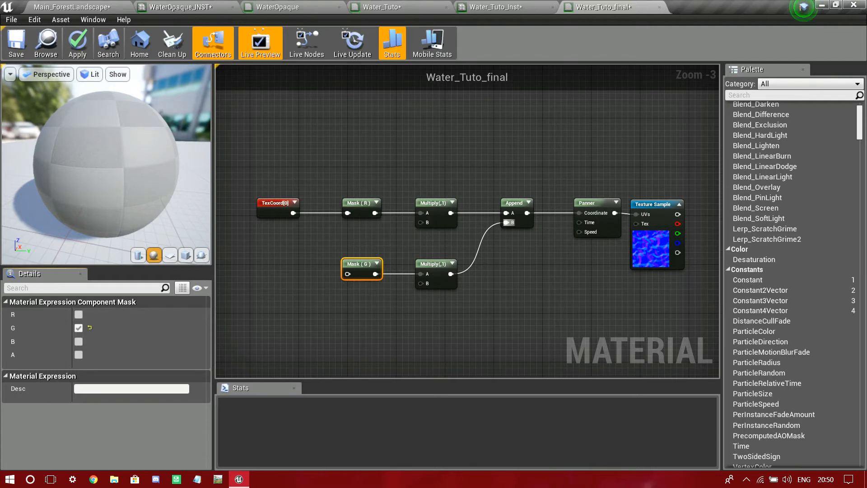
click(298, 289)
drag(292, 213, 348, 274)
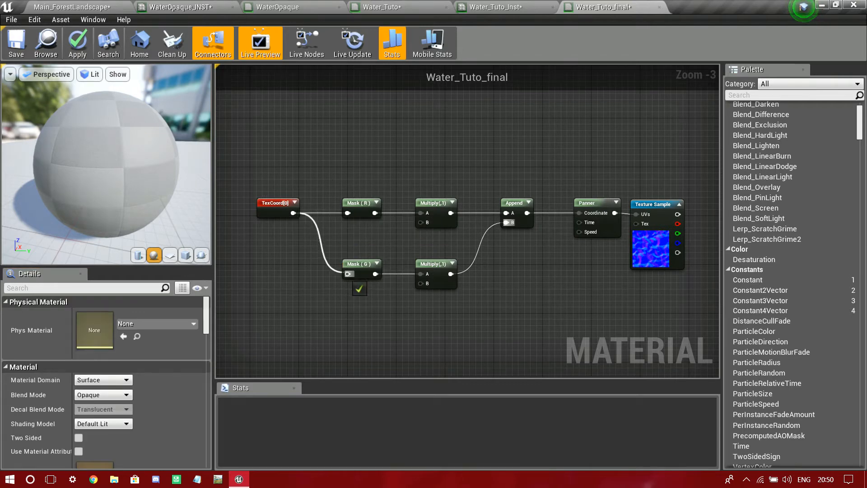
Step: Add two scalar parameter nodes, one between the two masks and one below the G mask
mouse_move(509, 223)
right_down()
mouse_move(512, 192)
mouse_move(524, 231)
right_up()
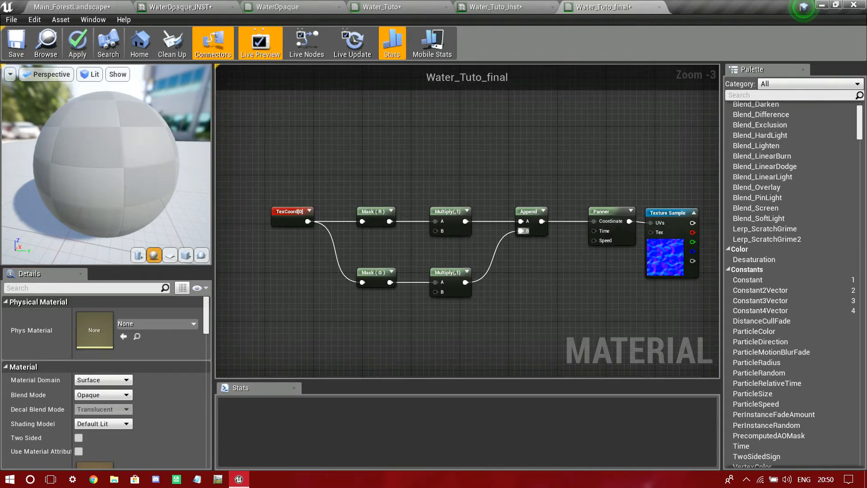
key(s)
click(363, 260)
key(s)
click(368, 322)
drag(386, 264, 386, 253)
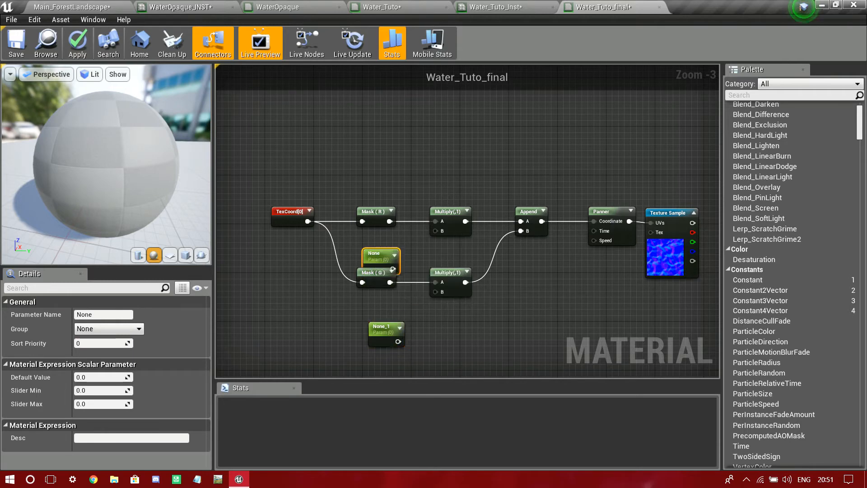
Step: Name the upper scalar parameter OverlapTilling_U and connect it to the B input of the R mask's Multiply
click(104, 314)
text(OverlapTilling_U)
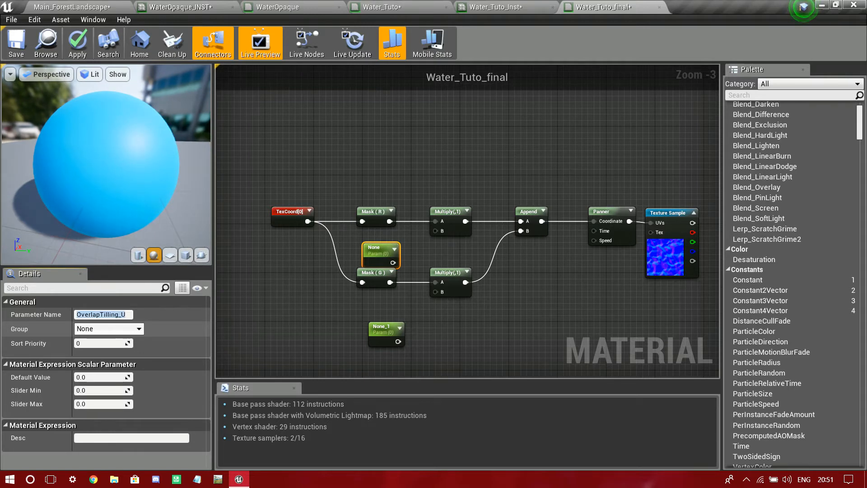
key(Return)
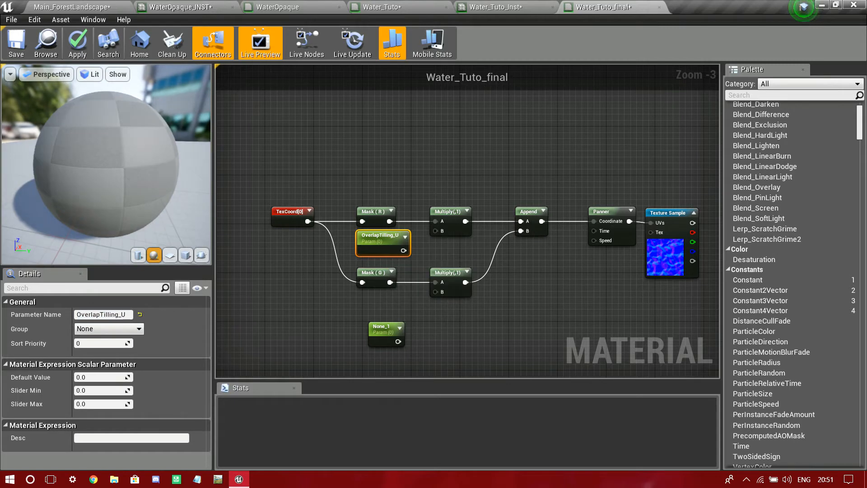
drag(403, 250, 434, 231)
Step: Name the lower scalar parameter OverlapTilling_V
click(386, 334)
click(105, 314)
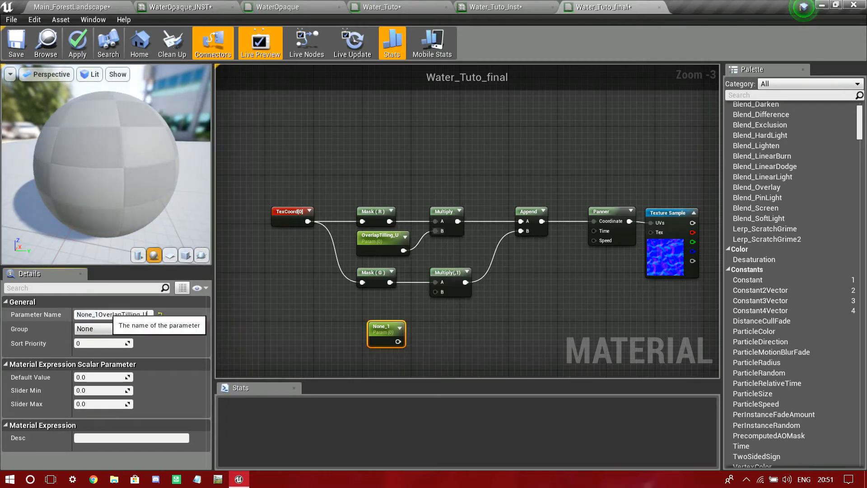
text(V)
key(Return)
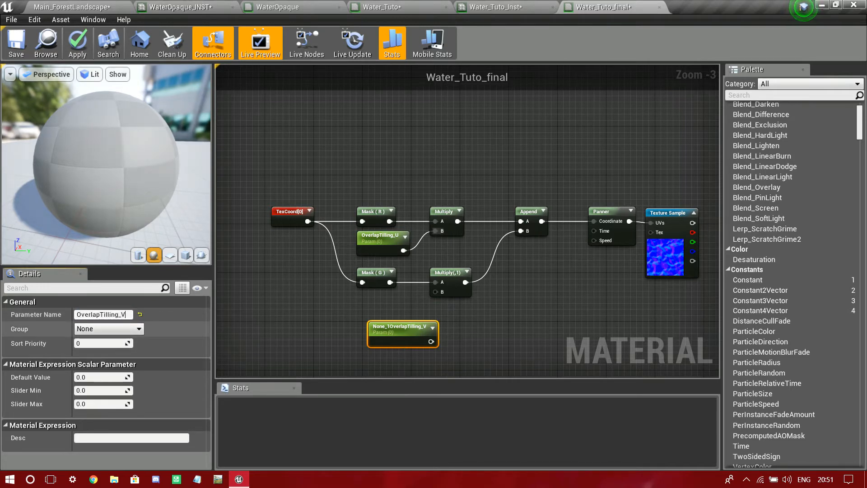
key(Return)
Step: Set OverlapTilling_V's default value to 20 and connect it to the B input of the G mask's Multiply
text(20)
key(Return)
drag(414, 341, 434, 292)
Step: Set OverlapTilling_U's default value to 20 and shift the node slightly in the graph
click(381, 244)
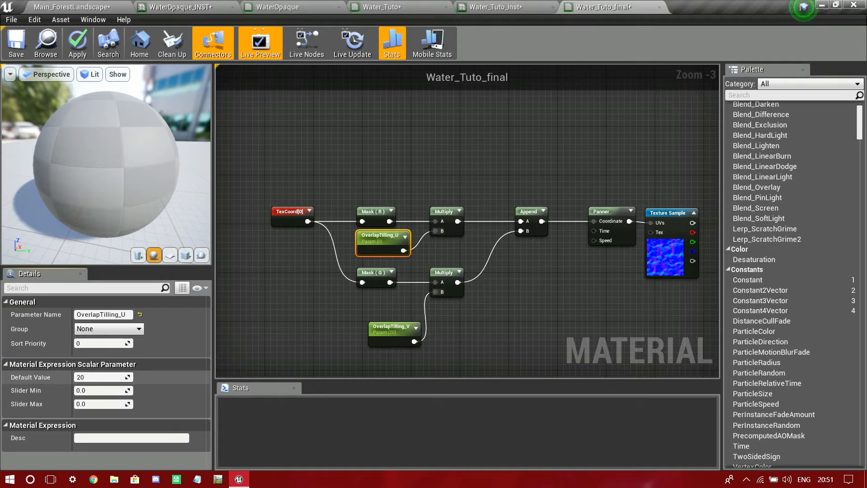
key(Return)
drag(389, 245, 382, 254)
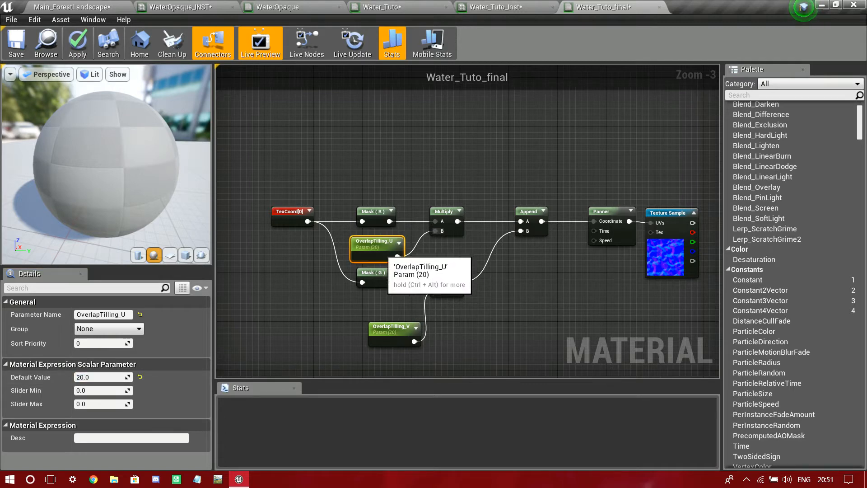
Step: Add a Time node connected to the Panner's Time input
right_drag(486, 299, 411, 306)
scroll(452, 284, down, 2)
scroll(520, 261, up, 4)
drag(454, 256, 349, 293)
text(time)
key(Return)
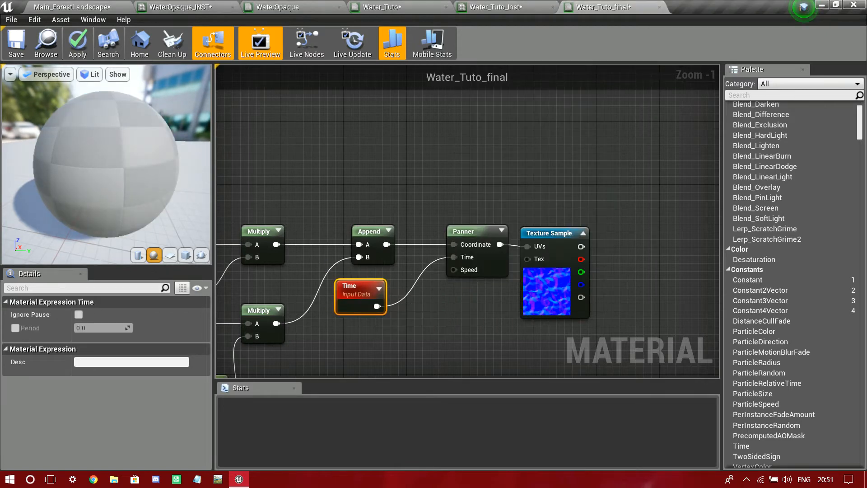
right_drag(407, 325, 435, 272)
drag(483, 216, 427, 353)
right_drag(428, 353, 661, 350)
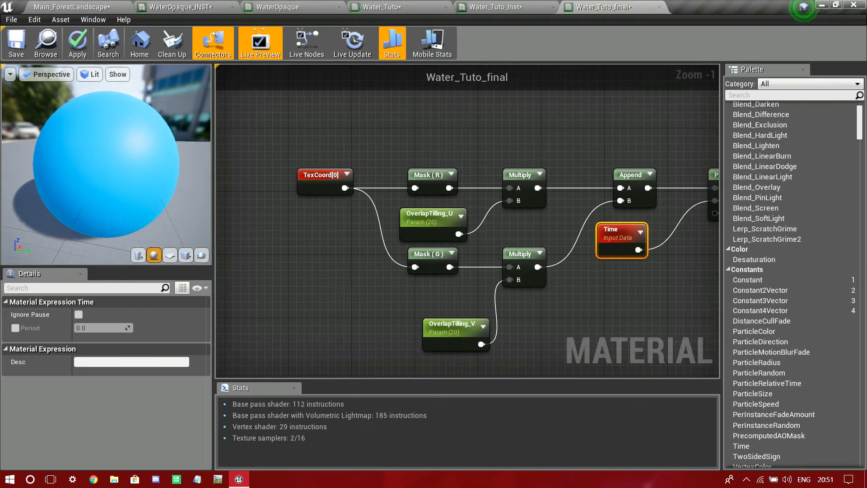
drag(524, 160, 536, 269)
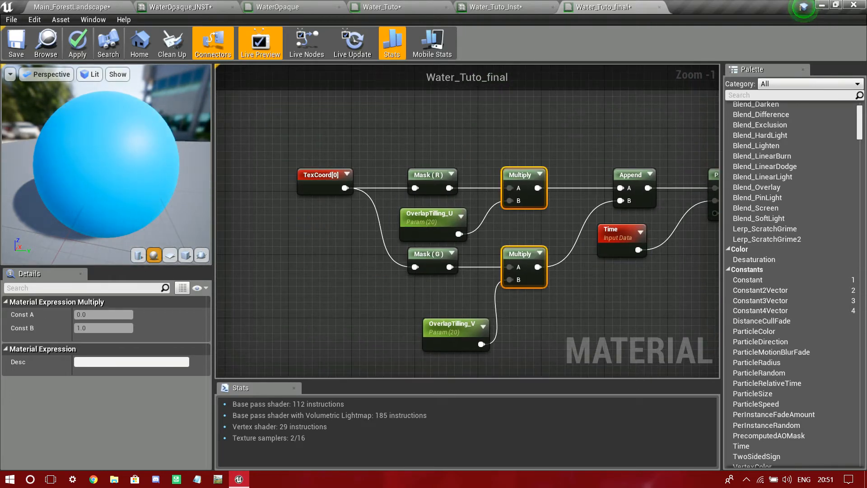
click(457, 223)
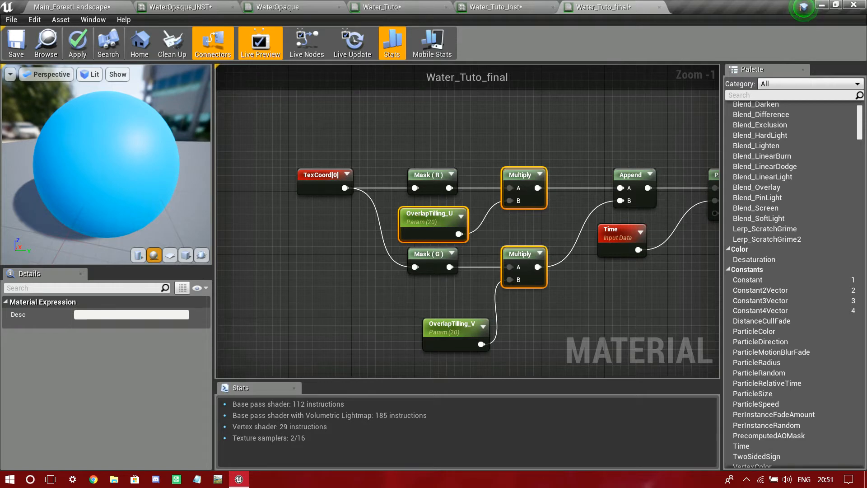
ctrl+click(453, 338)
click(482, 300)
Step: Duplicate the two OverlapTilling parameters, the lower Multiply and the Append node into the empty area below
click(521, 257)
click(443, 225)
ctrl+click(451, 323)
ctrl+click(519, 254)
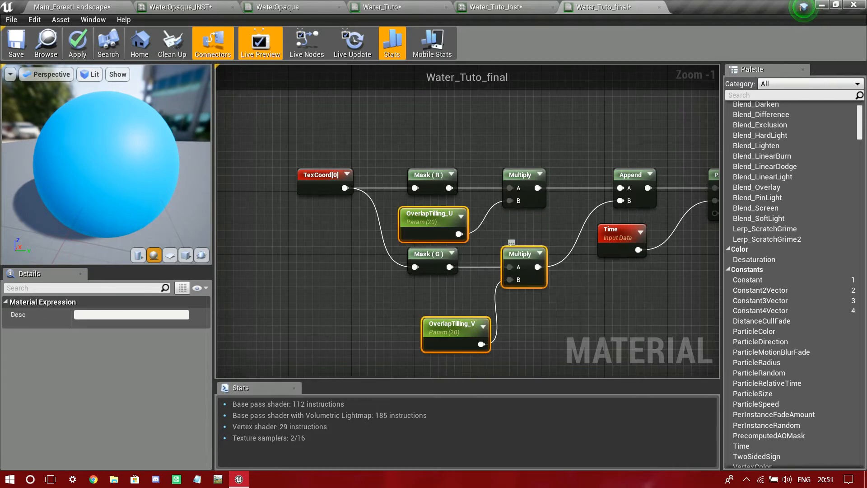
right_drag(609, 349, 615, 161)
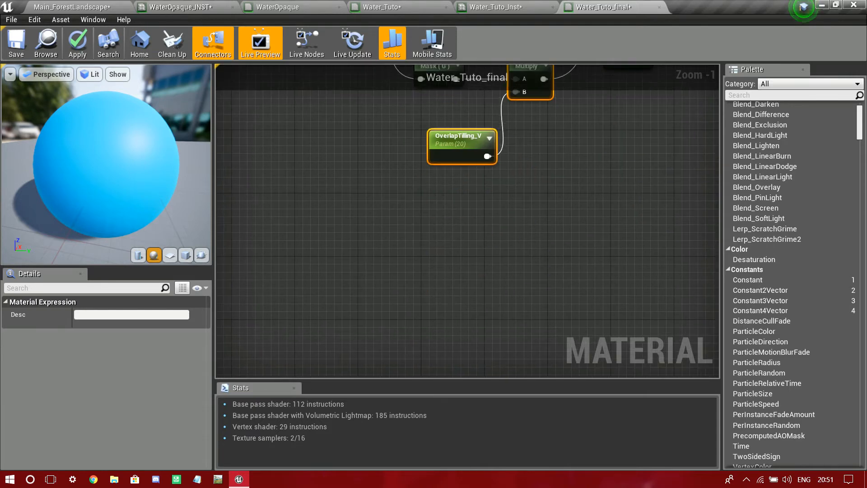
key(ctrl+v)
Step: Connect the OverlapTilling_U copy to the duplicated Multiply's A input and position the copied group below OverlapTilling_V
drag(468, 292, 420, 261)
drag(409, 260, 385, 315)
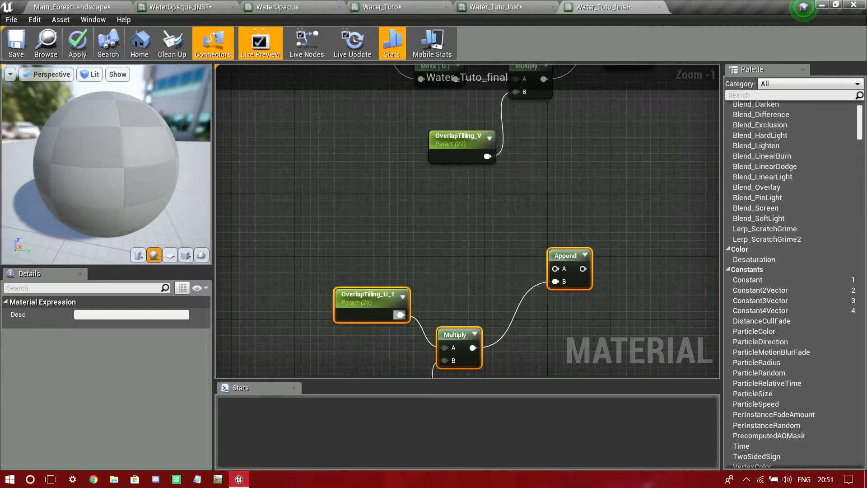
drag(569, 256, 625, 161)
Step: Delete the duplicated Append node and connect the duplicated Multiply's output to the Panner's Speed input
click(623, 235)
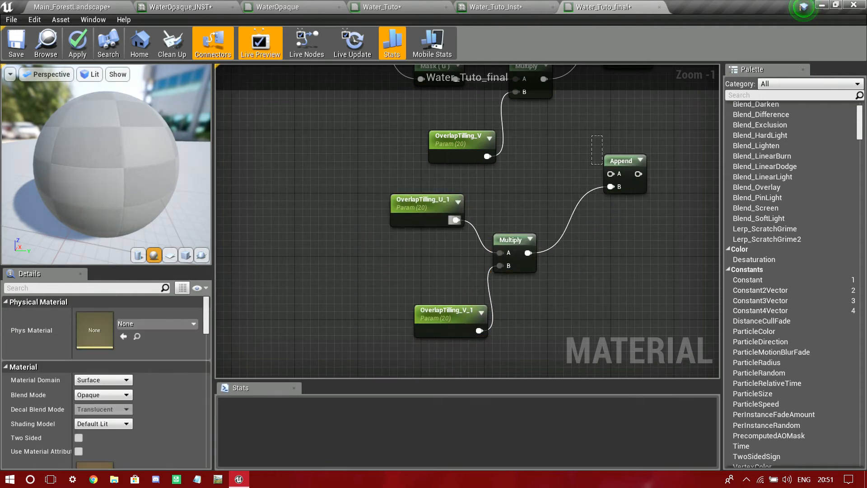
click(623, 162)
key(Delete)
drag(527, 253, 644, 175)
right_drag(604, 259, 666, 225)
Step: Move the Time node down beside the OverlapTilling_V parameter
drag(610, 163, 530, 250)
right_drag(558, 311, 639, 245)
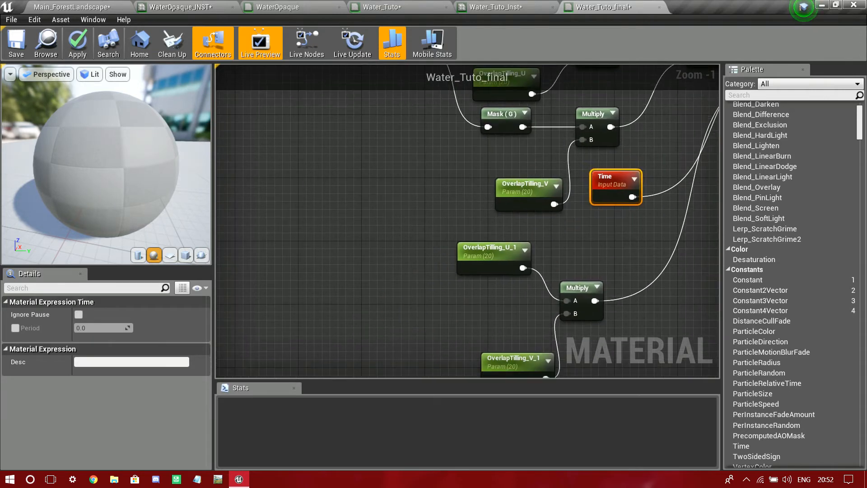
click(632, 246)
Step: Rename the duplicated U and V tiling parameters to OverlapSpeedX and OverlapSpeedY
click(493, 258)
click(113, 315)
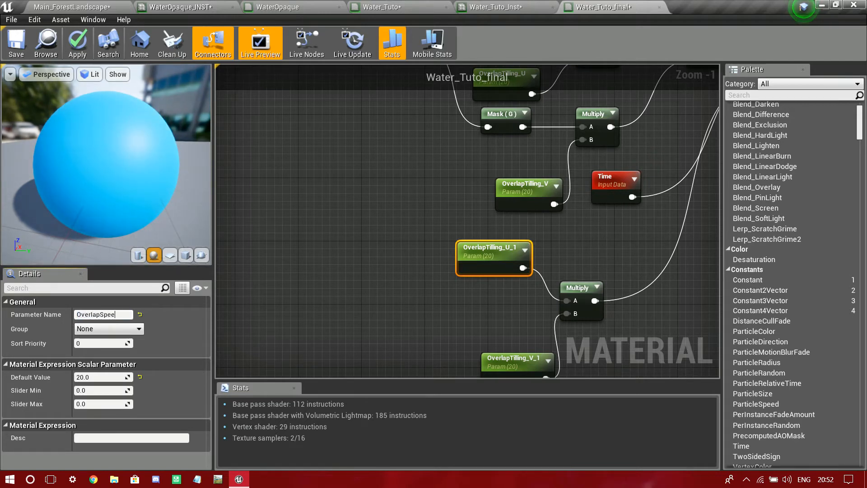
text(OverlapSpeedX)
key(Return)
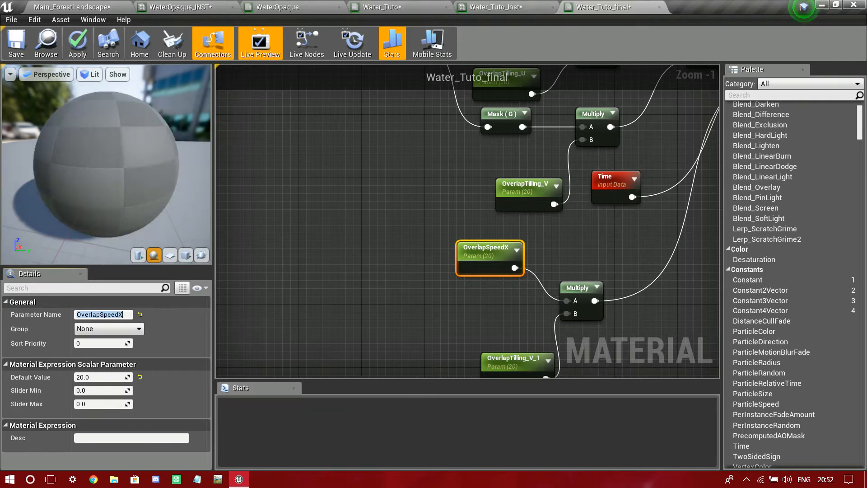
click(523, 361)
click(104, 315)
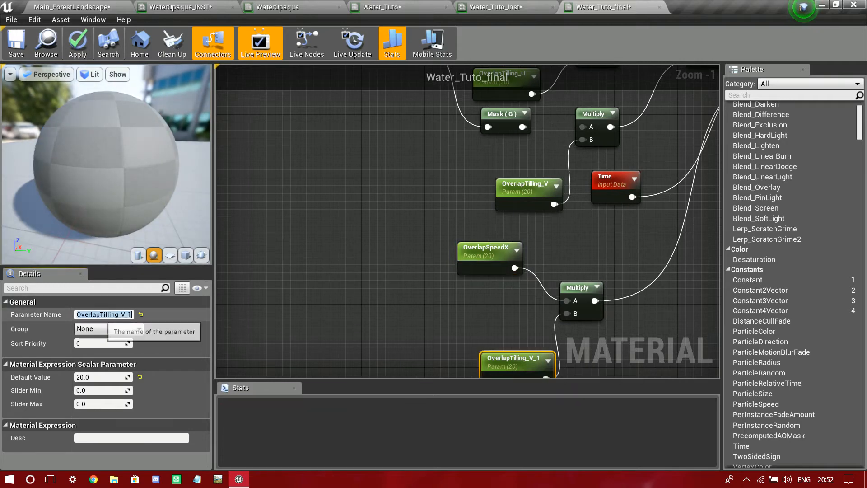
text(OverlapSpeedX)
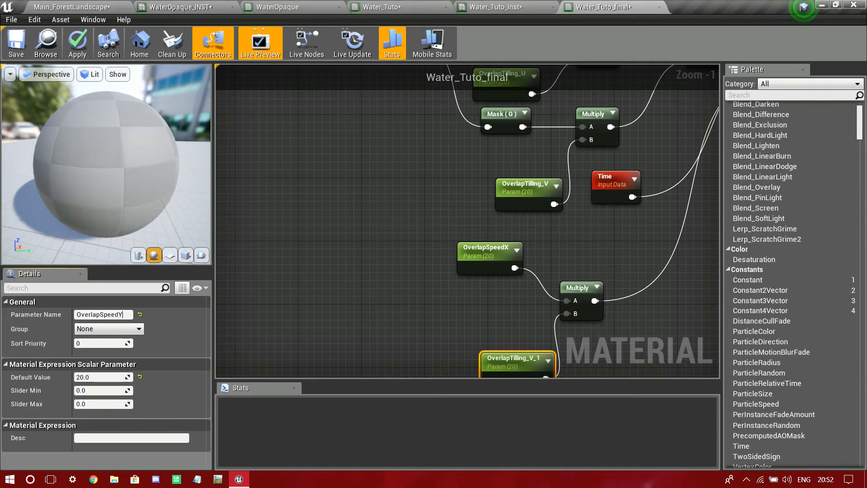
Step: Set the default values of OverlapSpeedX and OverlapSpeedY to 0.05
click(486, 252)
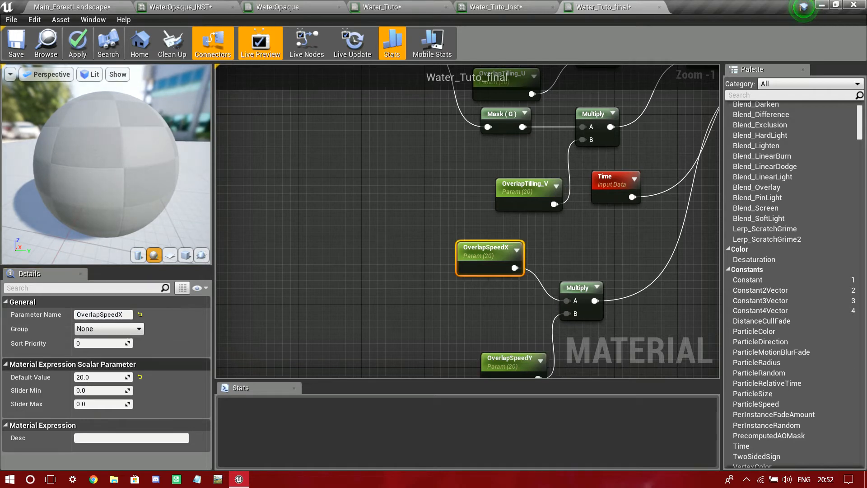
click(101, 378)
text(.)
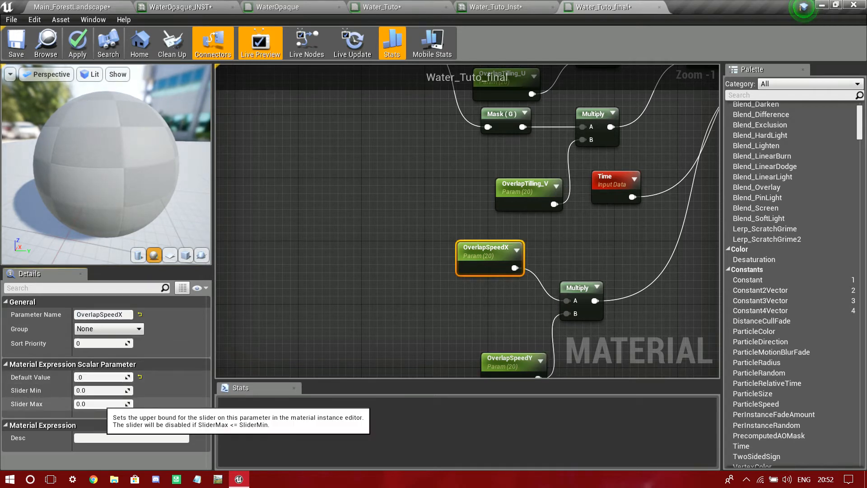
key(Return)
click(489, 361)
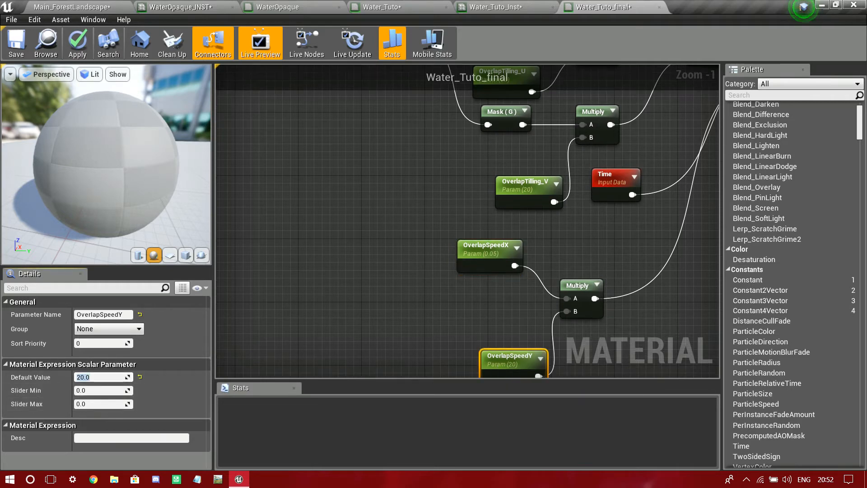
text(.05)
key(Return)
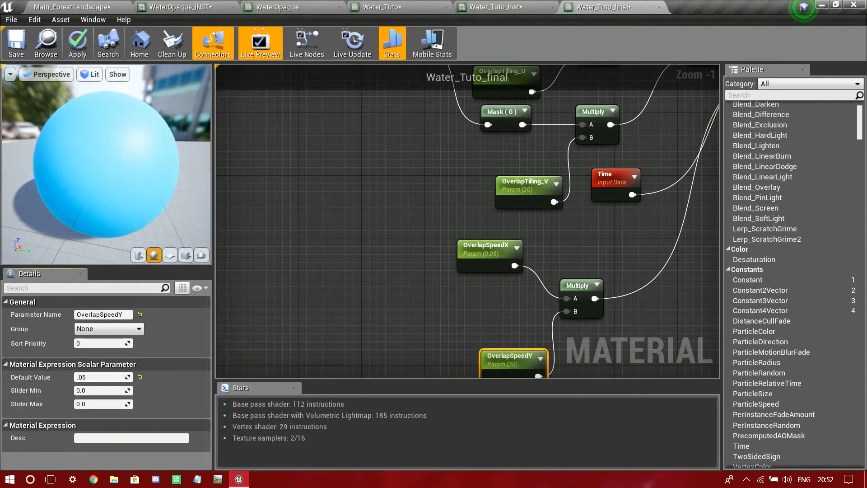
Step: Rearrange the Panner, Texture Sample and Time nodes to space out the overlap layer's chain
right_drag(632, 194, 441, 249)
scroll(594, 280, down, 3)
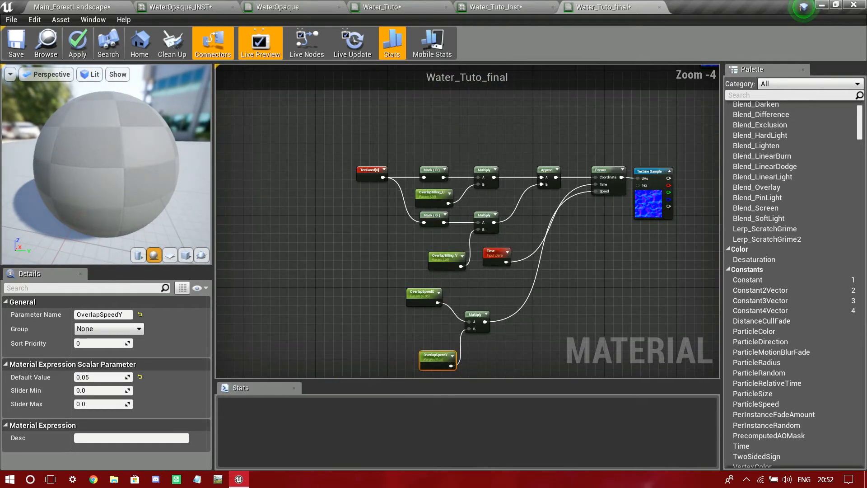
right_drag(600, 191, 495, 248)
mouse_move(517, 231)
mouse_down()
mouse_move(520, 246)
mouse_move(496, 239)
mouse_move(547, 251)
mouse_move(522, 223)
mouse_up()
right_drag(521, 223, 523, 221)
drag(549, 223, 582, 242)
drag(389, 310, 374, 322)
Step: Add a Multiply node whose A input is fed by the overlap Texture Sample's RGB output
right_drag(510, 226, 406, 331)
scroll(598, 240, up, 1)
right_drag(598, 240, 350, 484)
right_drag(484, 256, 545, 229)
right_drag(486, 238, 515, 66)
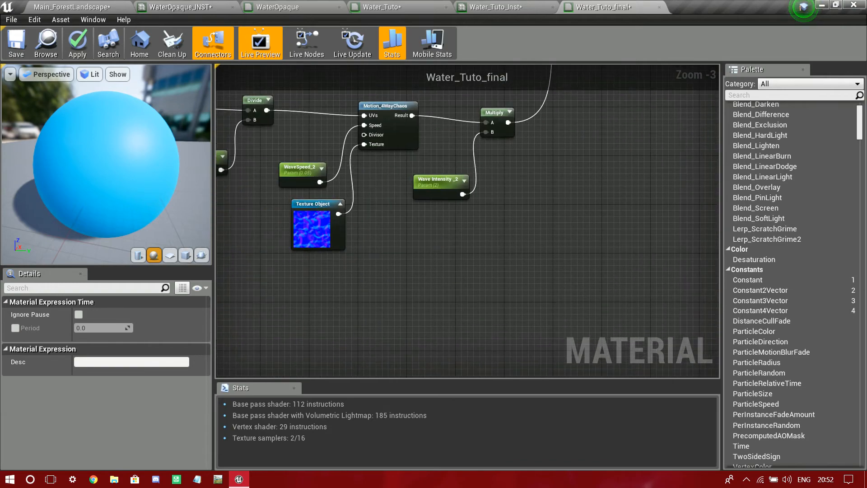
right_drag(316, 271, 446, 158)
drag(426, 308, 546, 259)
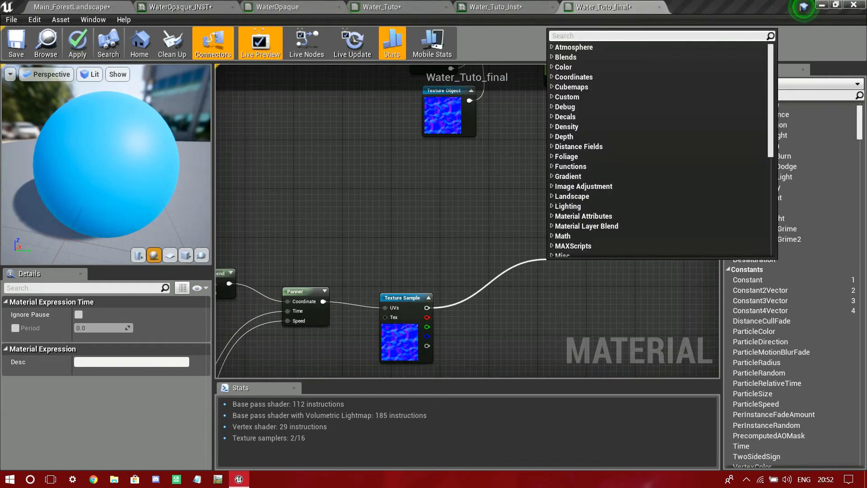
text(mul)
key(Return)
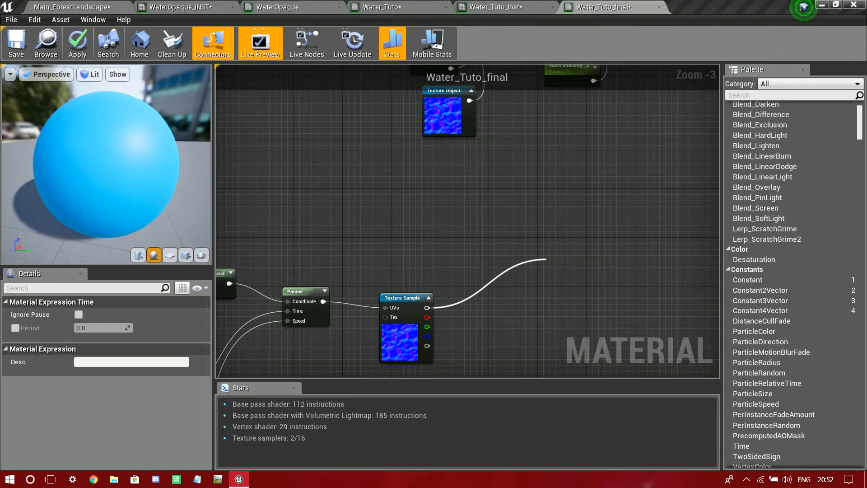
Step: Add a scalar parameter, connect it to the new Multiply's B input and place it below the Multiply
key(s)
click(518, 307)
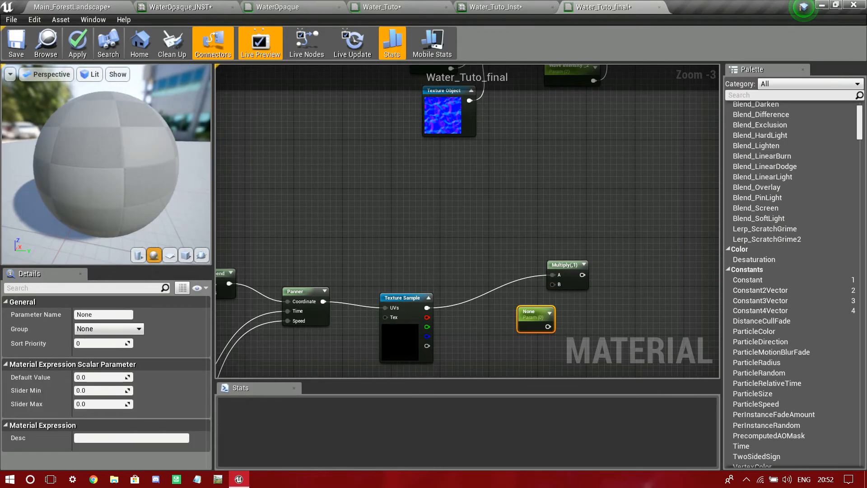
drag(547, 326, 553, 284)
drag(530, 313, 508, 335)
Step: Name the new scalar parameter OverlapOpacity and place it beneath the overlap Texture Sample
click(103, 314)
right_drag(361, 253, 452, 189)
click(96, 314)
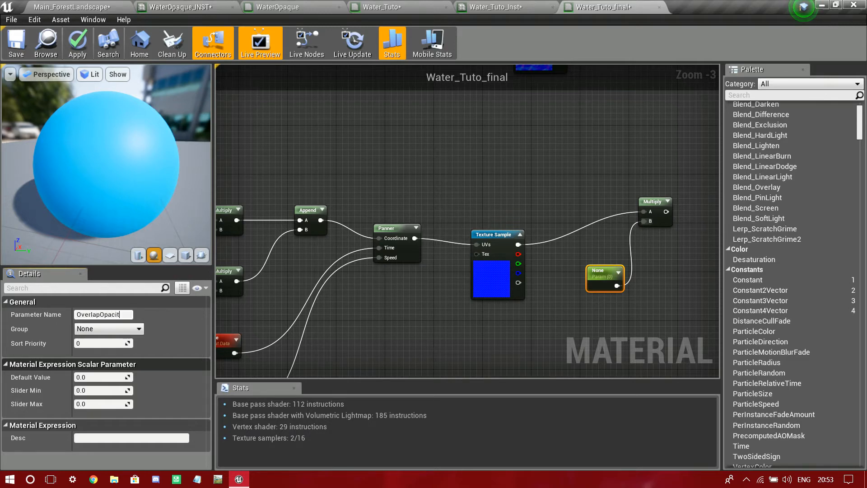
key(Return)
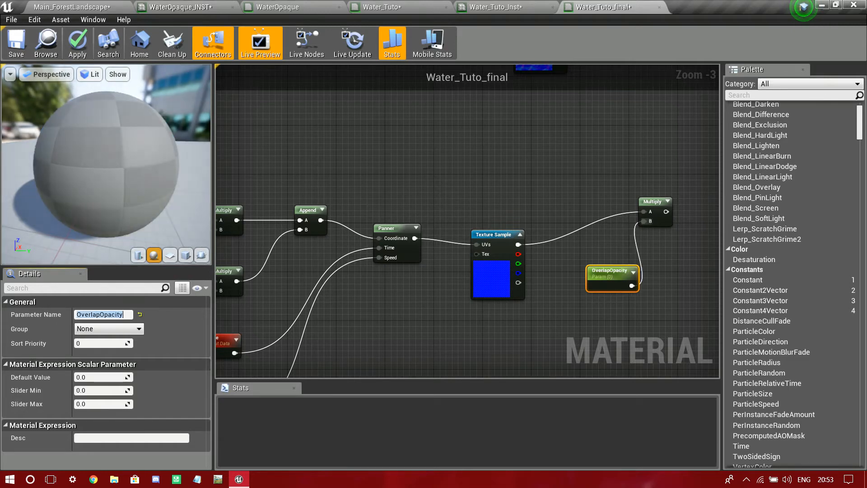
drag(608, 274, 547, 298)
Step: Set the default value of OverlapOpacity to 1
right_drag(536, 170, 535, 400)
right_drag(451, 339, 390, 399)
right_drag(391, 368, 436, 118)
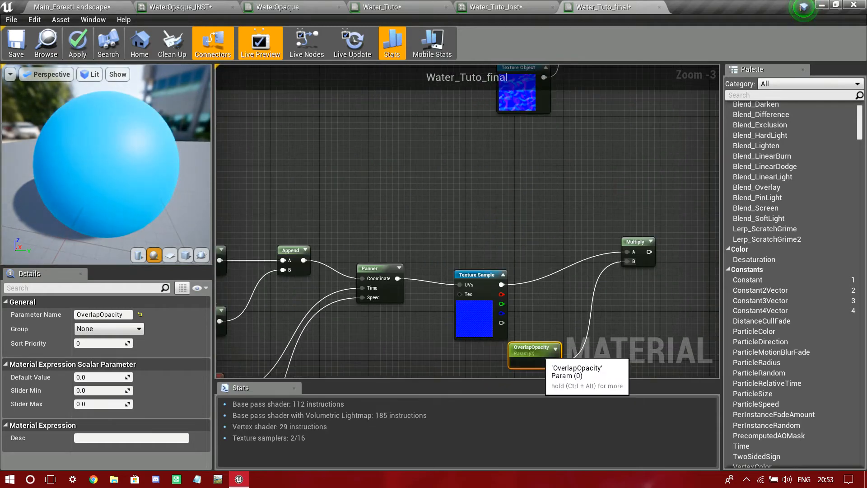
right_drag(325, 280, 358, 212)
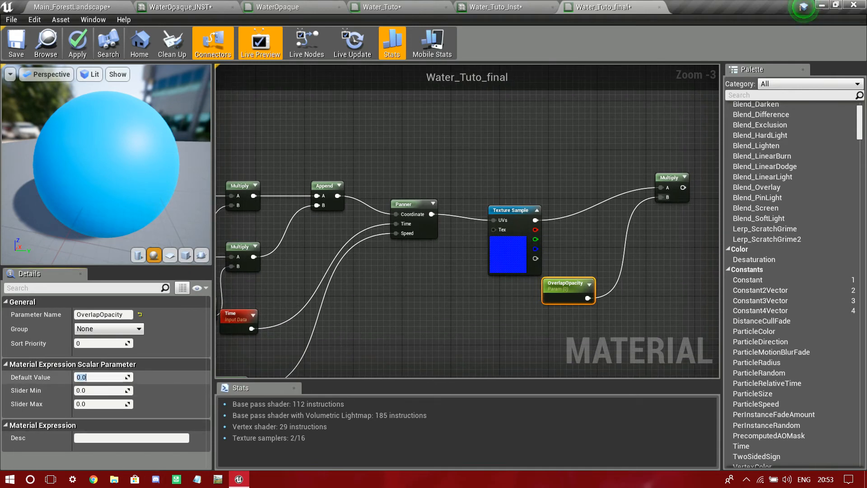
text(1)
key(Return)
Step: Set the default value of OverlapOpacity to 0.5
right_drag(456, 181, 257, 363)
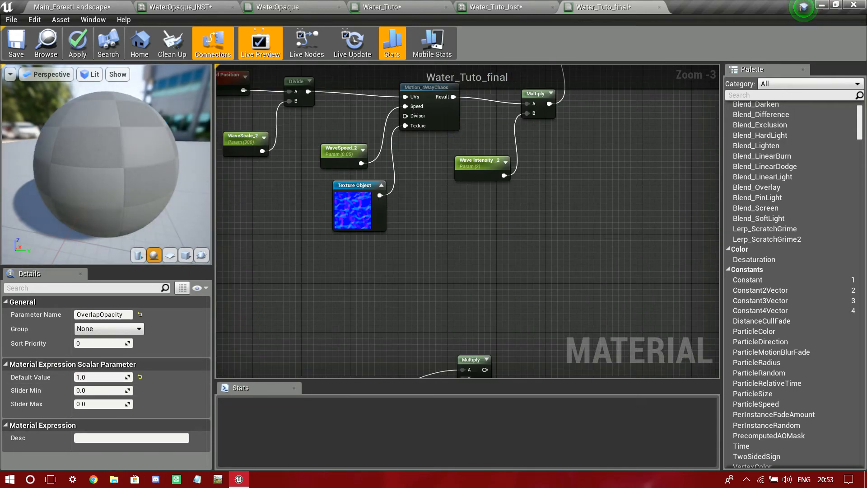
click(483, 365)
drag(484, 370, 516, 351)
right_drag(516, 350, 680, 123)
click(531, 329)
click(99, 377)
text(.5)
key(Return)
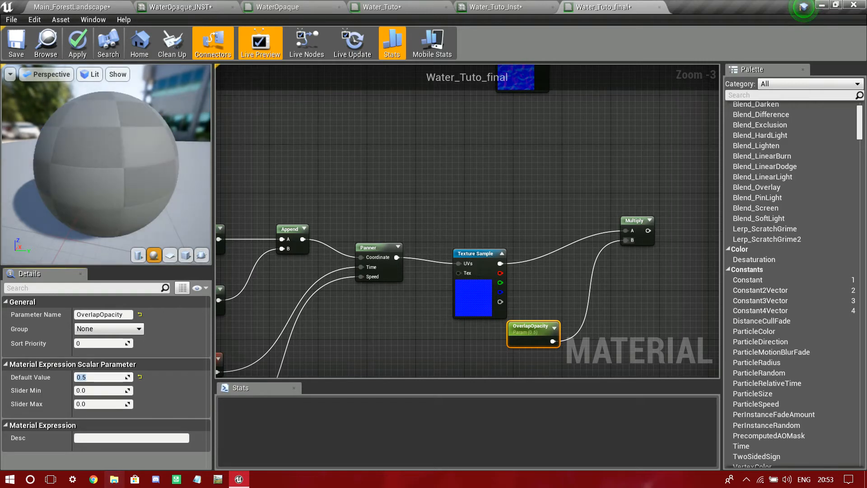
Step: Add an Add node combining the wave layers' sum with the overlap Multiply, and move the Water_Tuto_final result node further away
right_drag(496, 226, 343, 361)
drag(495, 365, 571, 181)
right_drag(620, 183, 420, 215)
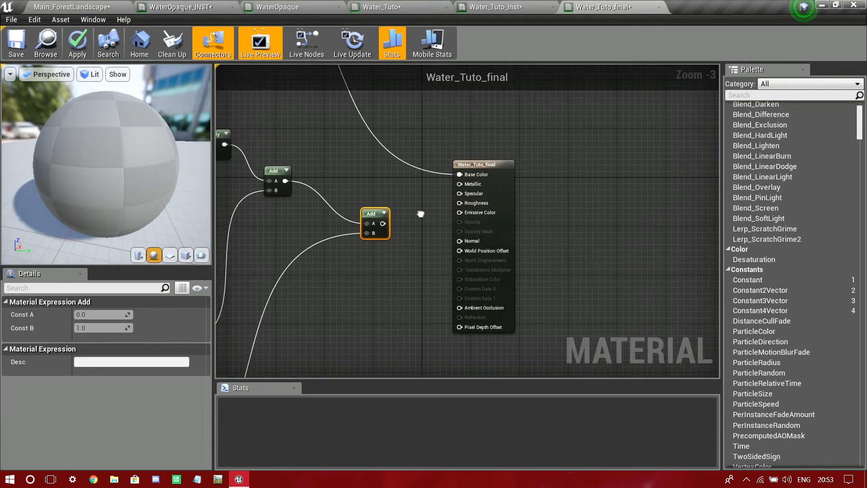
drag(469, 165, 640, 115)
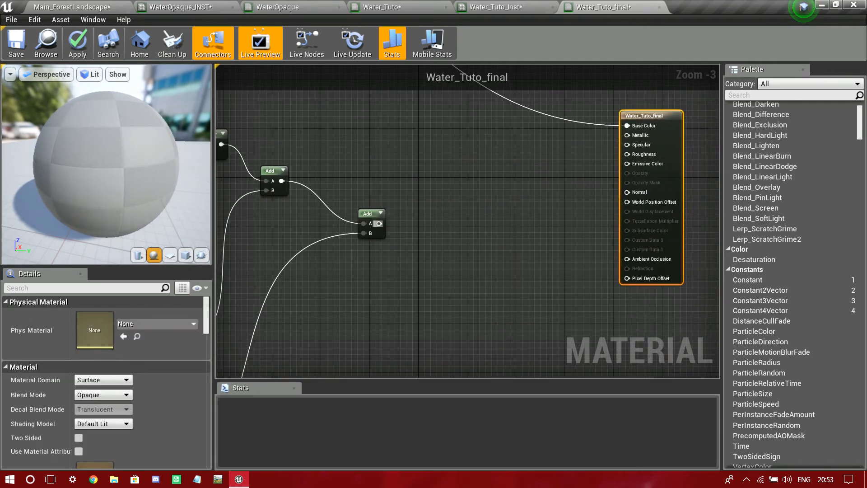
Step: Add a Multiply node fed by the second Add, with a new scalar parameter connected to its B input
drag(379, 223, 485, 235)
text(multiply)
key(Return)
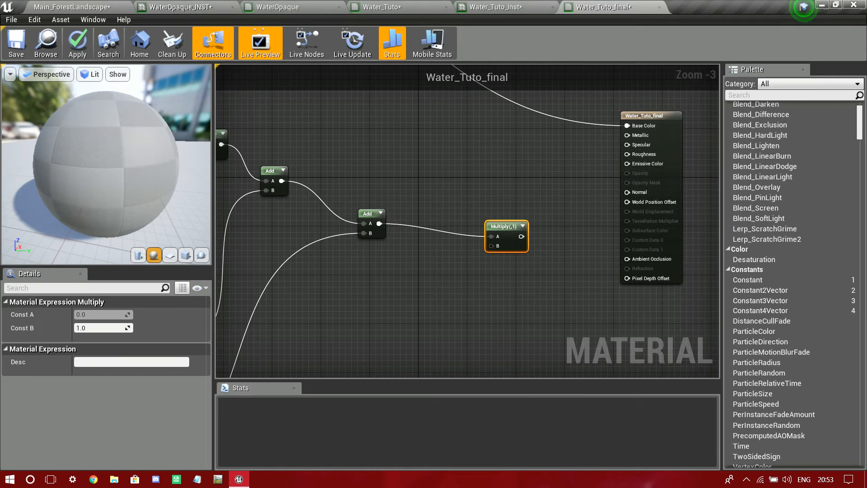
drag(492, 245, 418, 303)
text(scala)
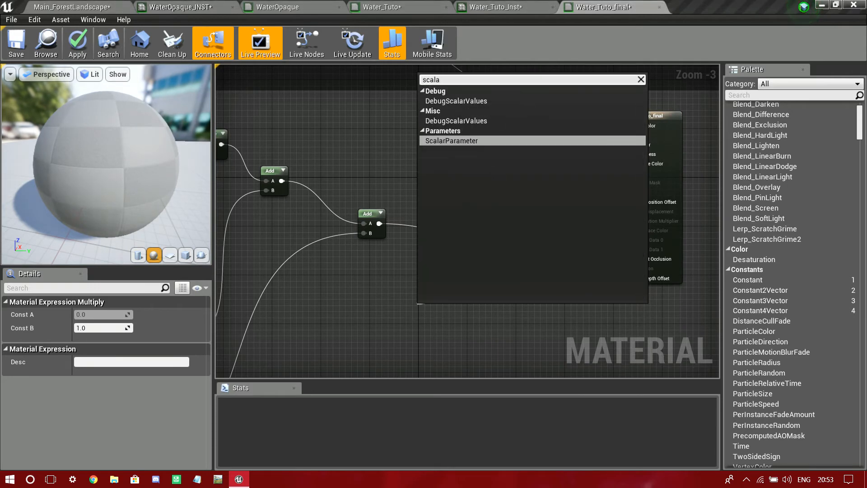
key(Return)
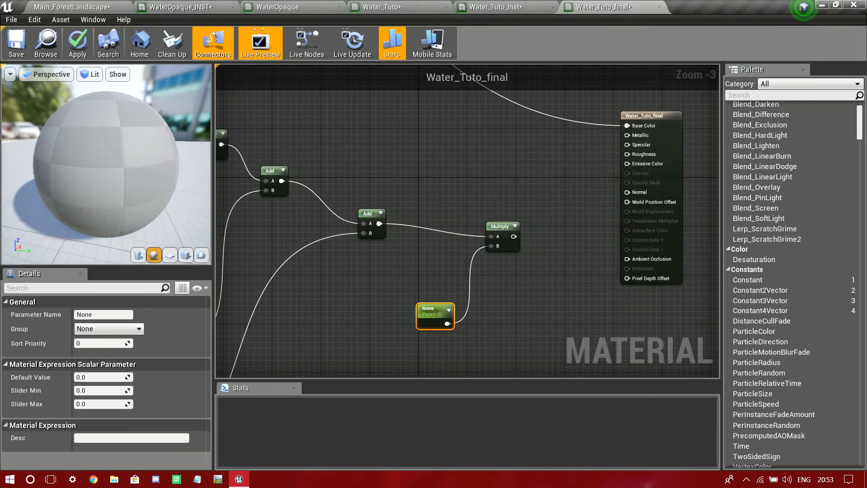
Step: Name the scalar parameter OverallWaveIntensity, set its default value to 2 and move it slightly away from the Multiply
click(104, 315)
text(O)
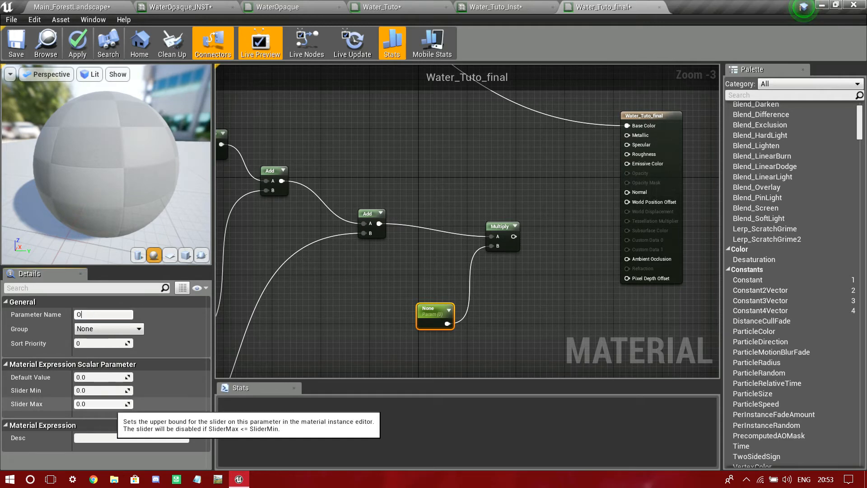
text(verallWa)
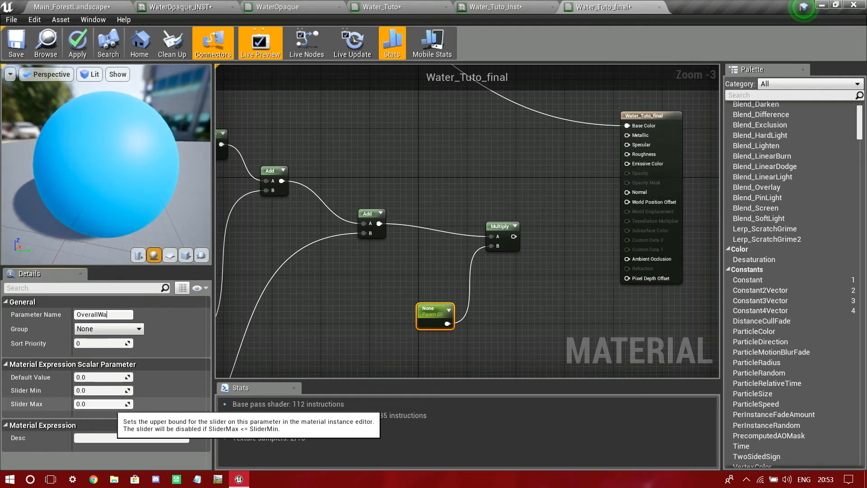
text(veIntensi)
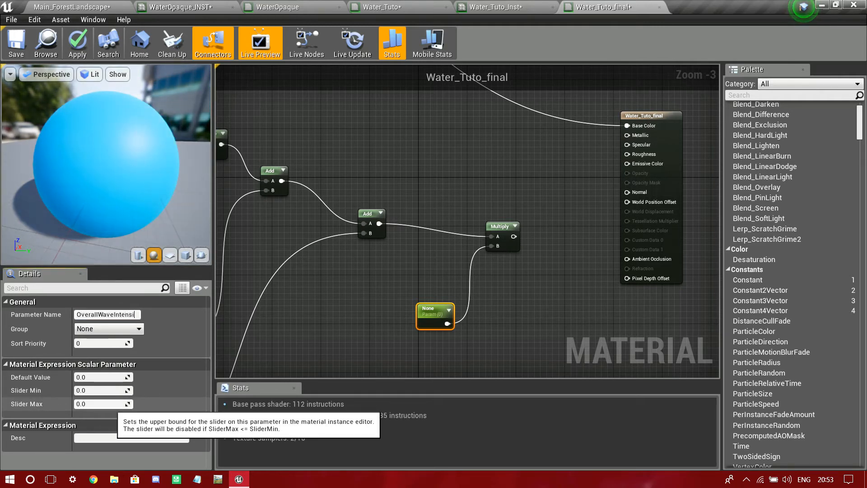
text(ty)
key(Return)
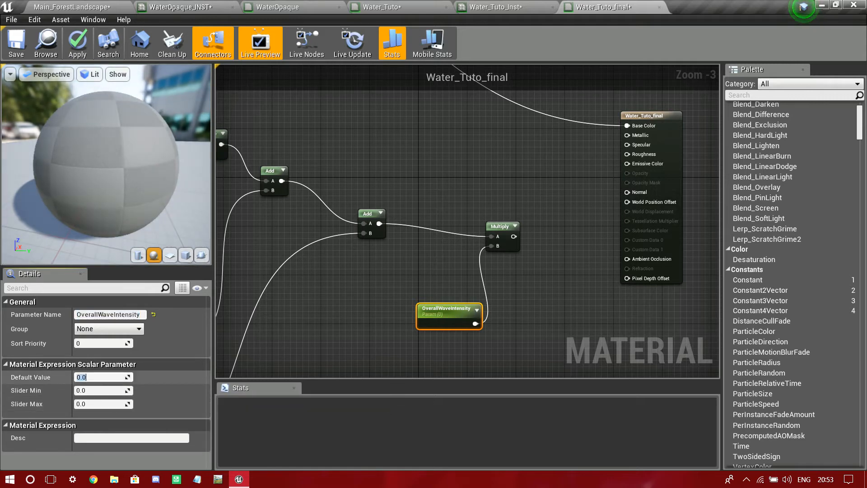
drag(445, 309, 422, 305)
Step: Connect the output of the OverallWaveIntensity Multiply to the material's Normal input
drag(513, 236, 575, 228)
drag(636, 193, 636, 193)
right_drag(574, 333, 617, 362)
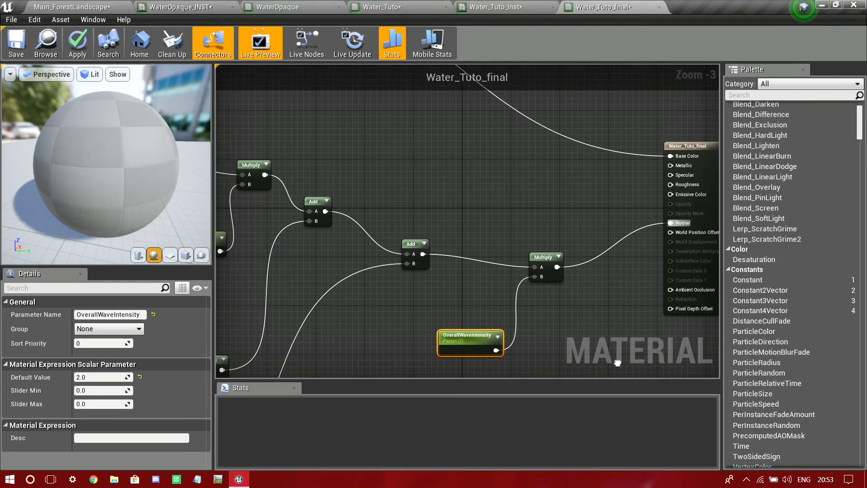
Step: Add three scalar parameters and connect them to the material's Metallic, Specular and Roughness inputs
right_drag(598, 254, 585, 320)
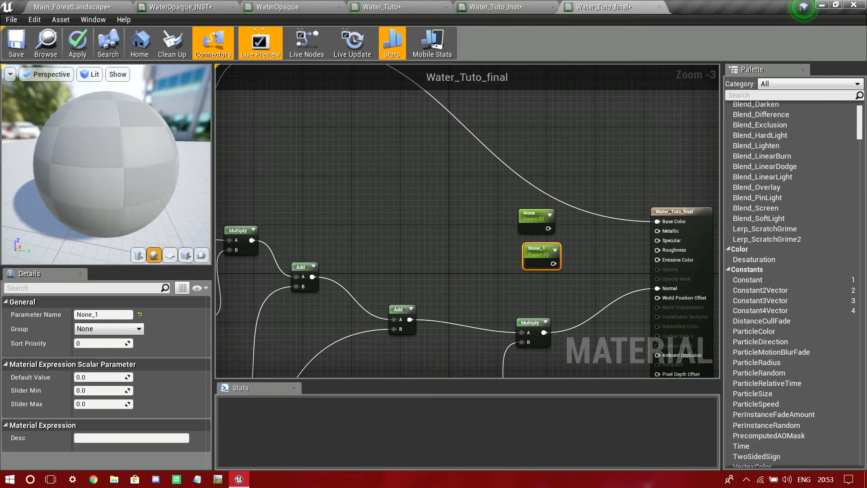
key(s)
click(530, 283)
drag(560, 303, 615, 278)
drag(661, 251, 660, 250)
drag(658, 241, 553, 264)
drag(548, 229, 657, 231)
Step: Name the parameter feeding Metallic "Mettalic" and set its default value to 0.8
click(533, 214)
click(22, 302)
click(22, 302)
click(103, 314)
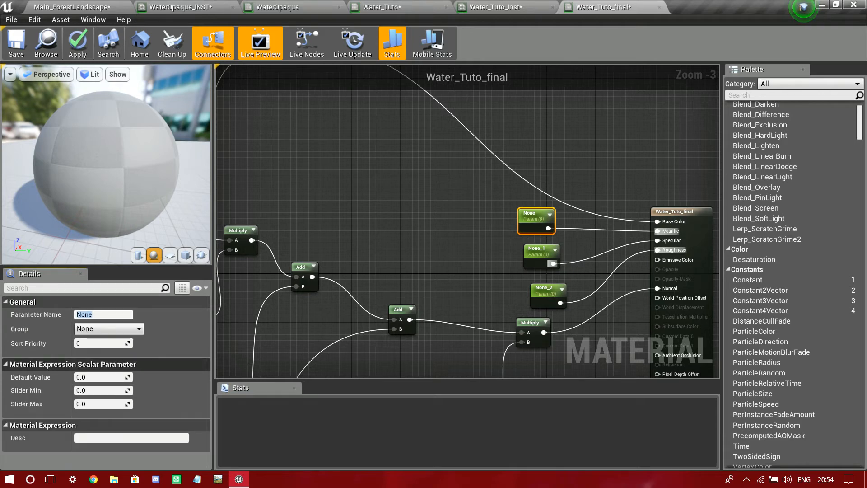
text(Met)
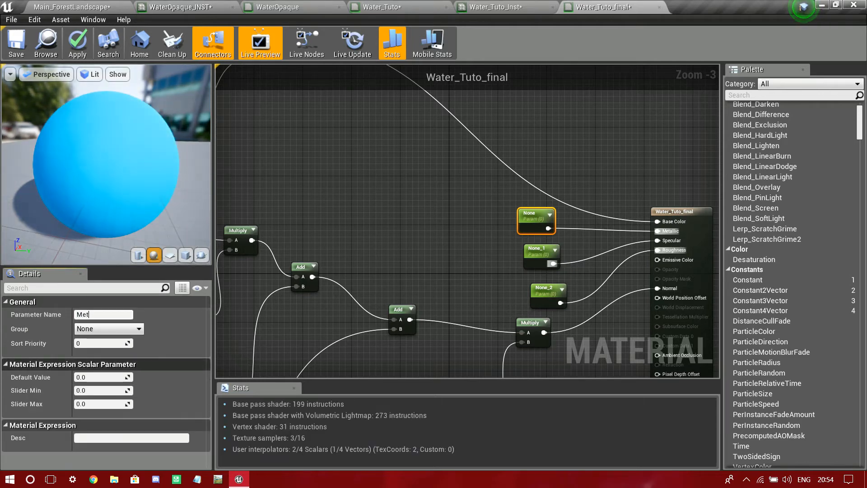
text(talic)
key(Tab)
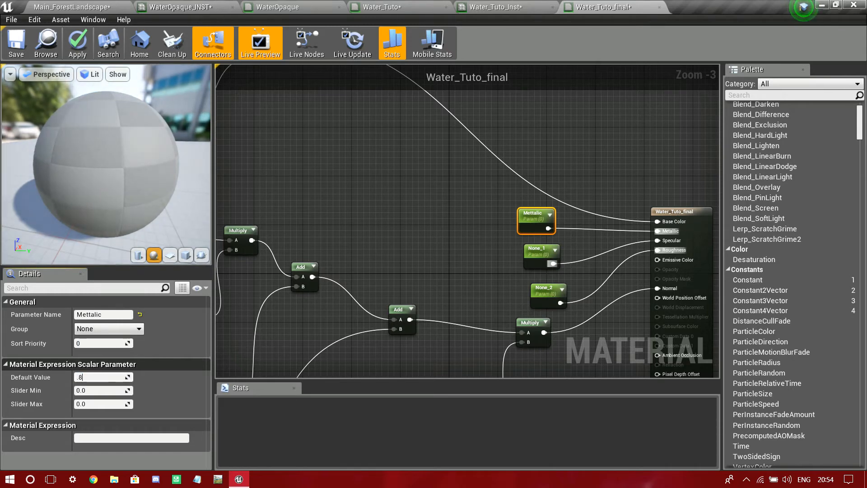
key(Return)
Step: Name the parameter feeding the Specular input Specular and set its default value to 0.5
click(538, 253)
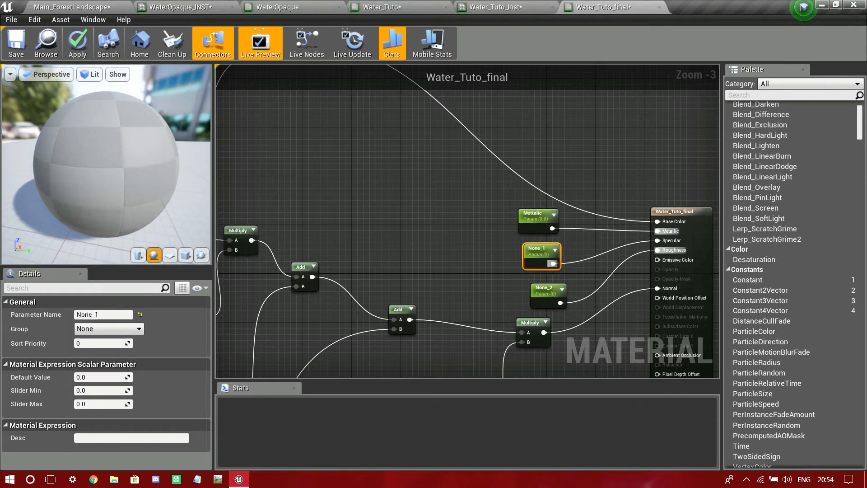
text(Specular)
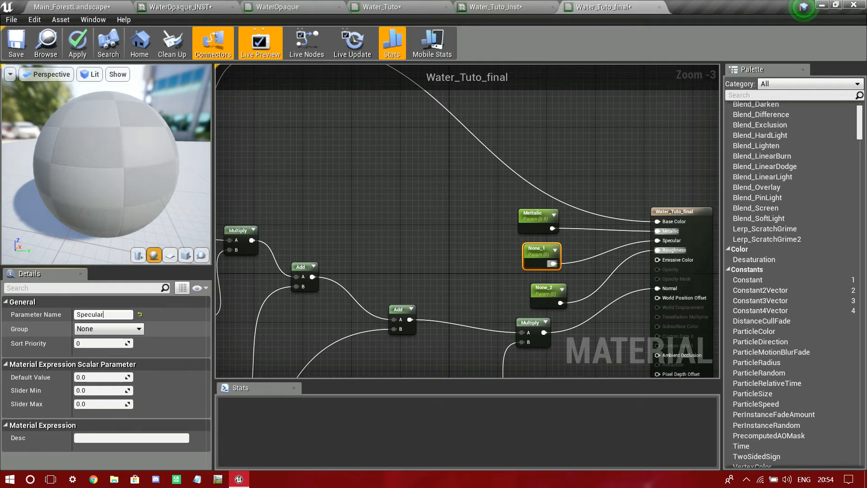
click(100, 377)
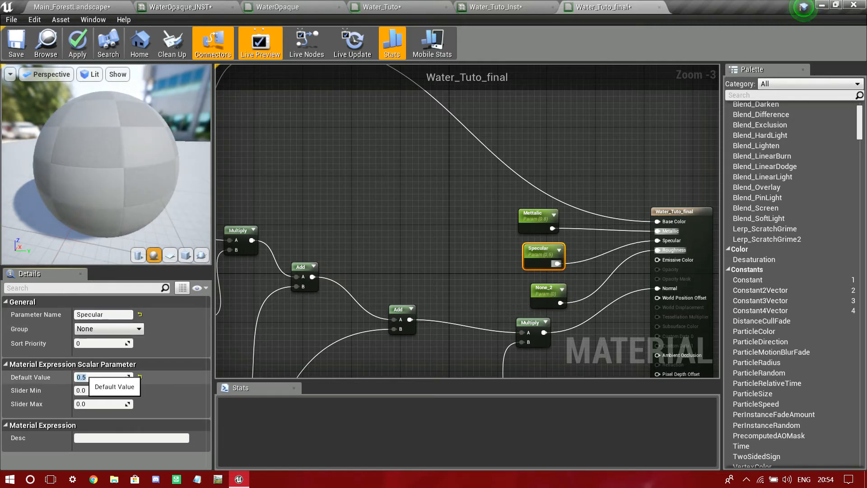
Step: Rename the parameter feeding the Roughness input as -2.5
click(549, 291)
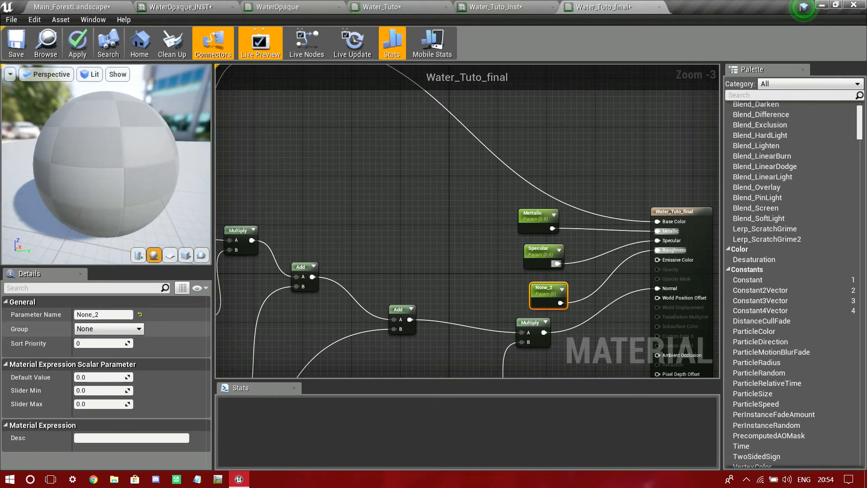
click(103, 314)
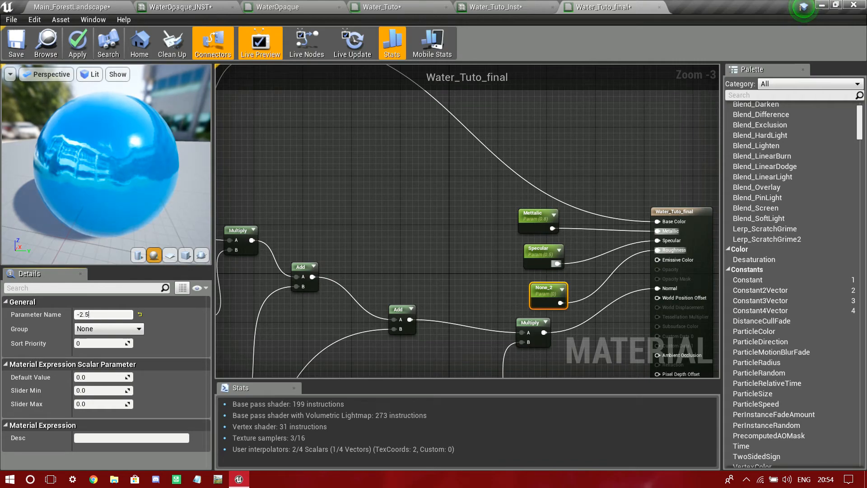
key(Return)
Step: Examine the overlap layer's tiling and speed nodes, the second wave layer and the close-up material preview
scroll(330, 215, down, 4)
right_drag(330, 215, 601, 100)
scroll(653, 180, up, 4)
scroll(654, 180, down, 4)
scroll(498, 184, up, 3)
scroll(367, 274, down, 3)
right_drag(367, 274, 544, 141)
scroll(557, 90, up, 5)
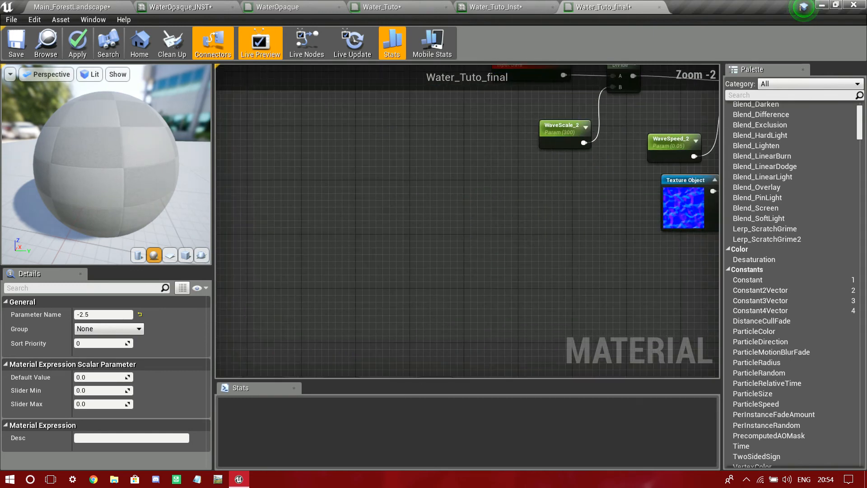
right_drag(383, 253, 662, 125)
right_drag(519, 280, 443, 158)
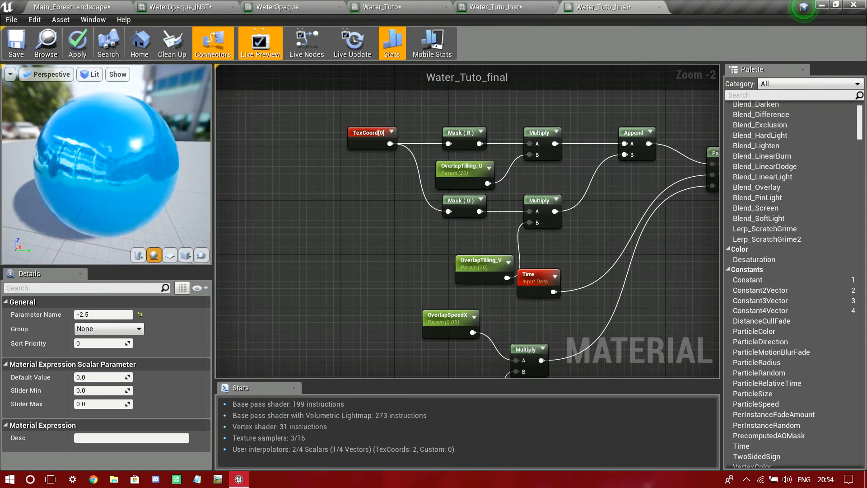
scroll(106, 164, down, 6)
scroll(106, 165, up, 2)
scroll(106, 164, down, 1)
scroll(106, 164, up, 1)
scroll(106, 164, down, 1)
drag(106, 164, 113, 217)
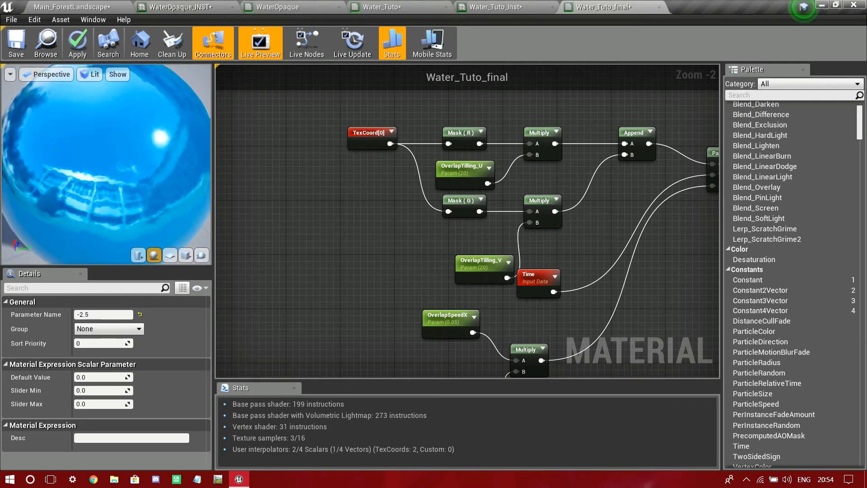
right_drag(612, 244, 458, 234)
click(312, 231)
right_drag(461, 313, 61, 487)
scroll(311, 299, down, 1)
right_drag(312, 299, 345, 361)
right_drag(305, 297, 459, 374)
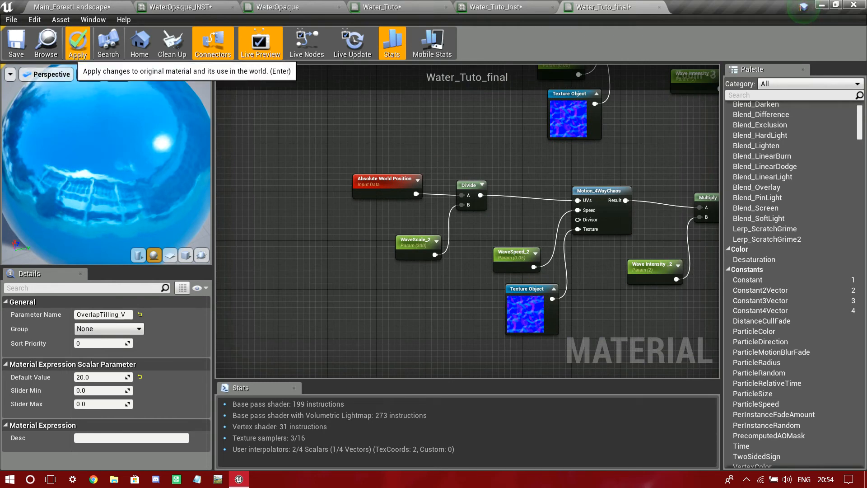
Step: Apply the Water_Tuto_final material changes, then return to the level and create a material instance from it
click(77, 43)
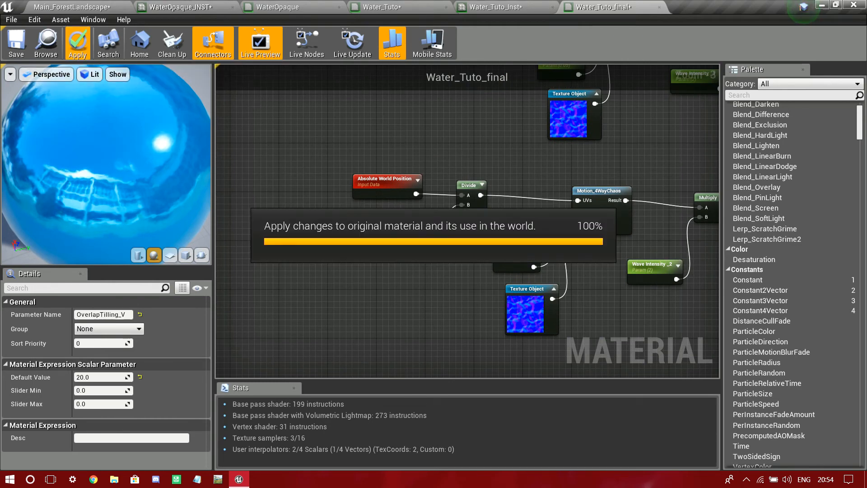
click(73, 7)
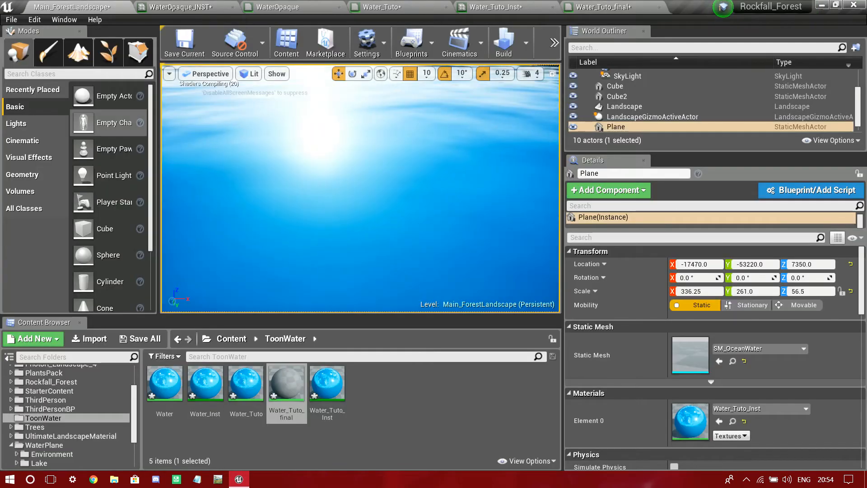
click(274, 393)
right_click(273, 394)
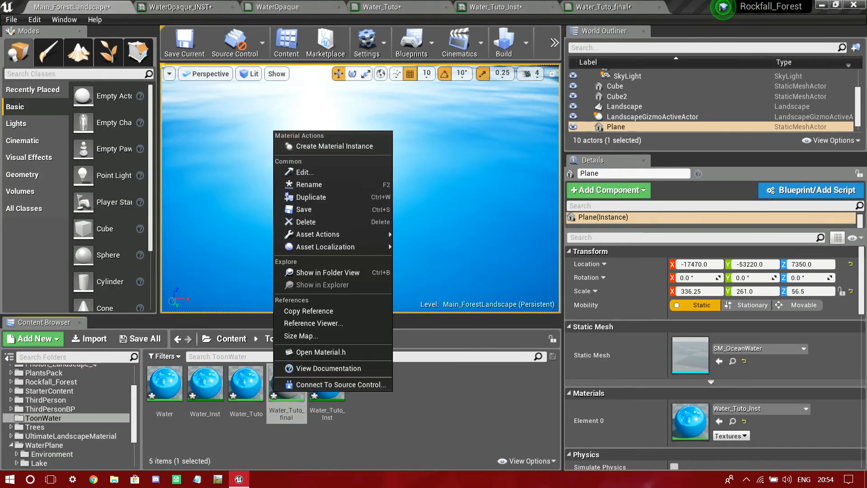
click(294, 146)
Step: Open the new Water_Tuto_final instance for editing and assign it to the Plane's Element 0 material slot
double_click(327, 383)
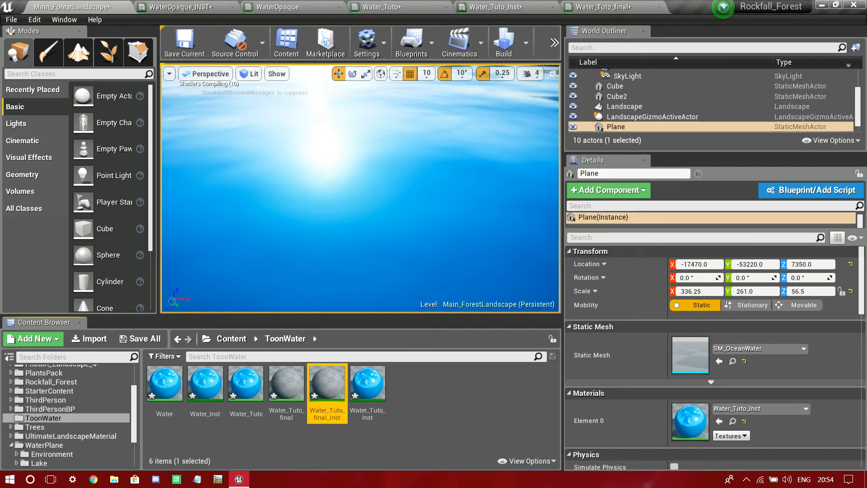
click(72, 7)
drag(327, 384, 691, 420)
Step: Detach the Water_Tuto_final_Inst editor into a floating window beside the level viewport, enlarge it and view the water surface
drag(657, 8, 643, 171)
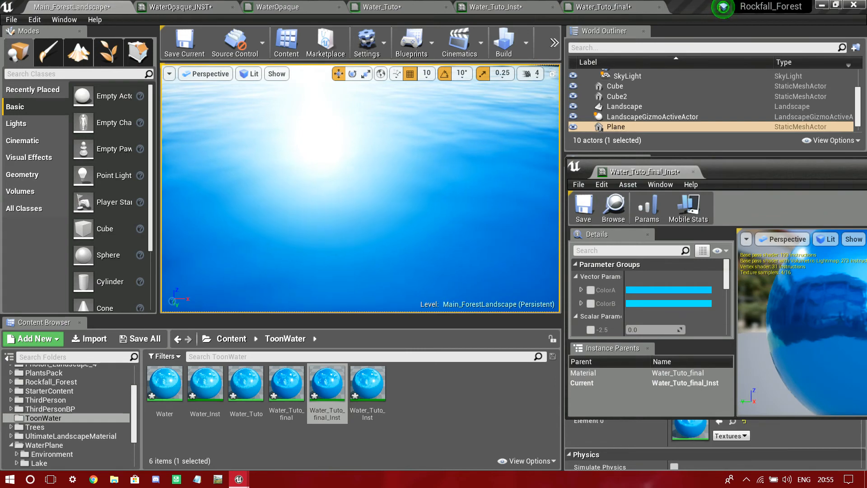
drag(650, 419, 650, 483)
mouse_move(361, 190)
right_down()
mouse_move(361, 158)
mouse_move(366, 203)
mouse_move(359, 201)
right_up()
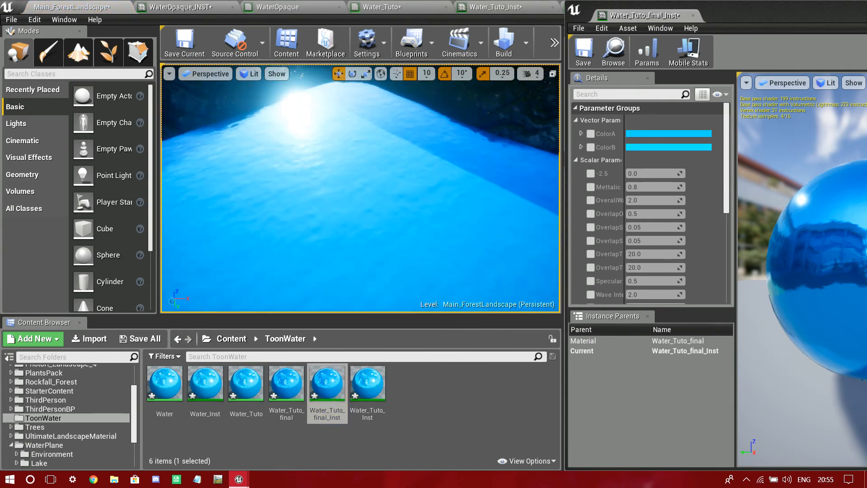
Step: Examine the water surface, the Roughness parameter in the Water_Tuto material and the parameter list of Water_Tuto_Inst
right_drag(360, 188, 379, 277)
scroll(641, 213, down, 5)
scroll(641, 214, up, 5)
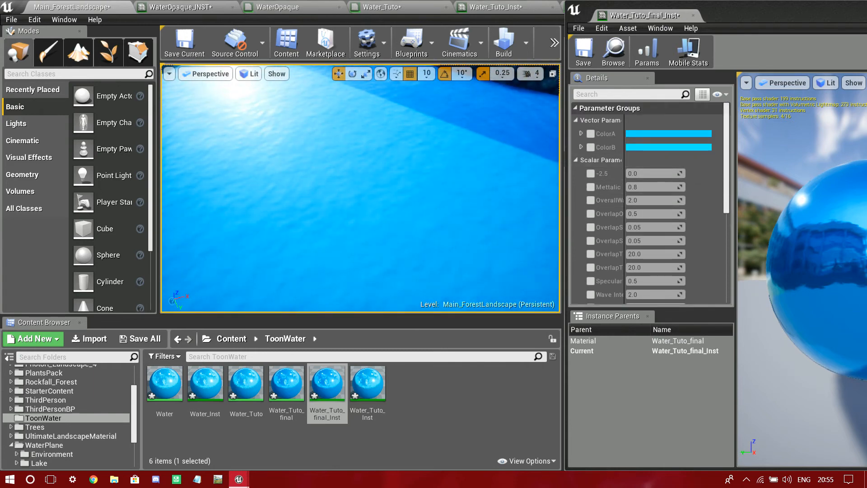
click(495, 7)
click(381, 7)
scroll(412, 194, up, 4)
right_drag(253, 185, 540, 226)
click(463, 201)
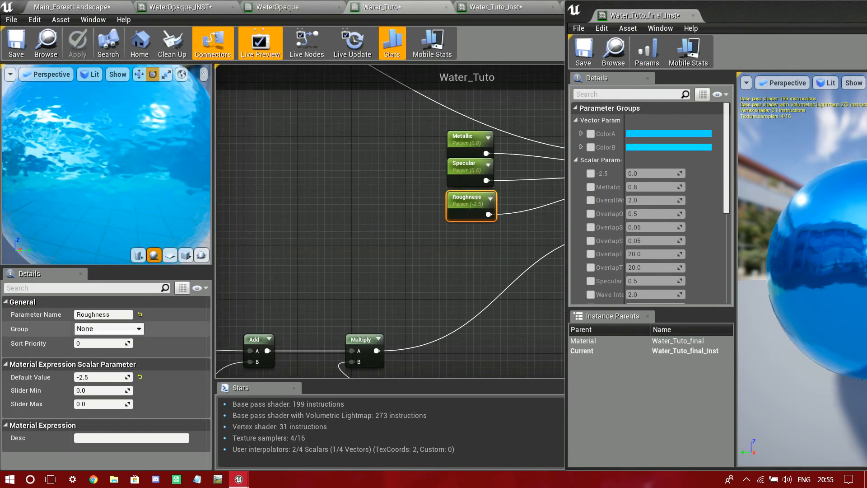
click(511, 6)
scroll(501, 131, down, 5)
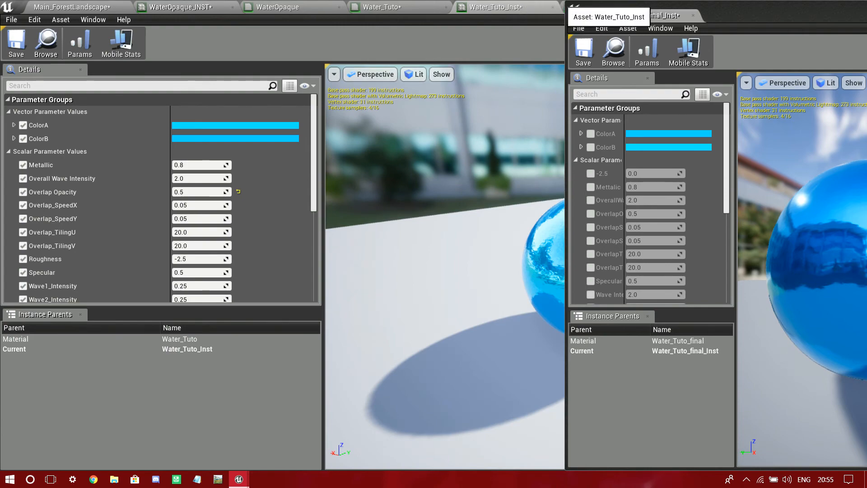
Step: Dock the Water_Tuto_final_Inst editor with the other tabs and bring up the surface parameter nodes of the Water_Tuto_final material
drag(607, 15, 663, 7)
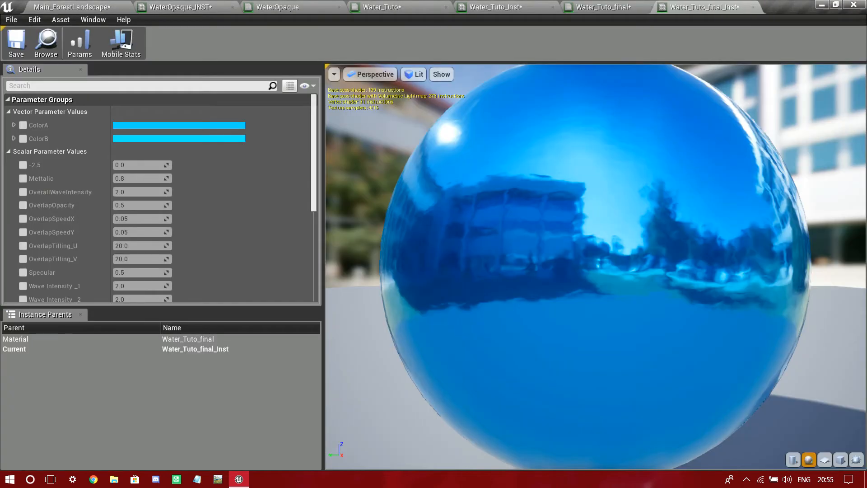
click(604, 7)
right_drag(608, 176, 343, 234)
right_drag(635, 204, 250, 222)
right_drag(510, 167, 514, 269)
Step: Rename the -2.5 parameter as Roughness with a default value of -2.5 and apply the material changes
click(455, 243)
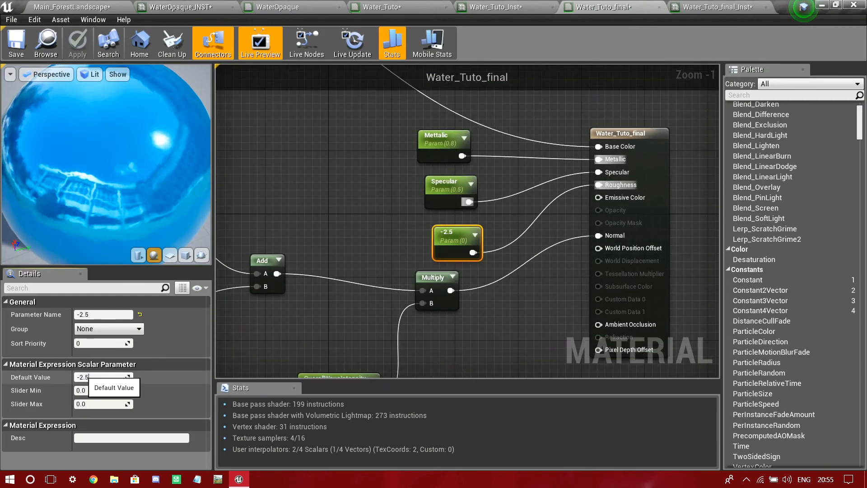
key(Return)
click(106, 314)
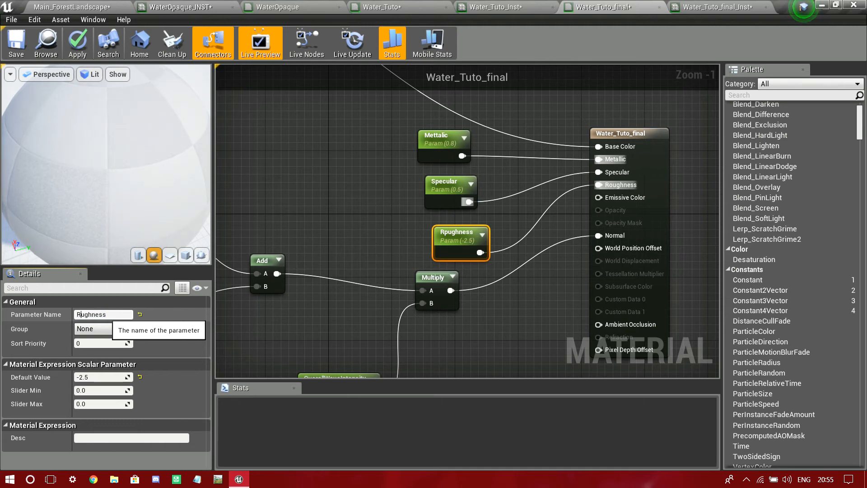
click(74, 51)
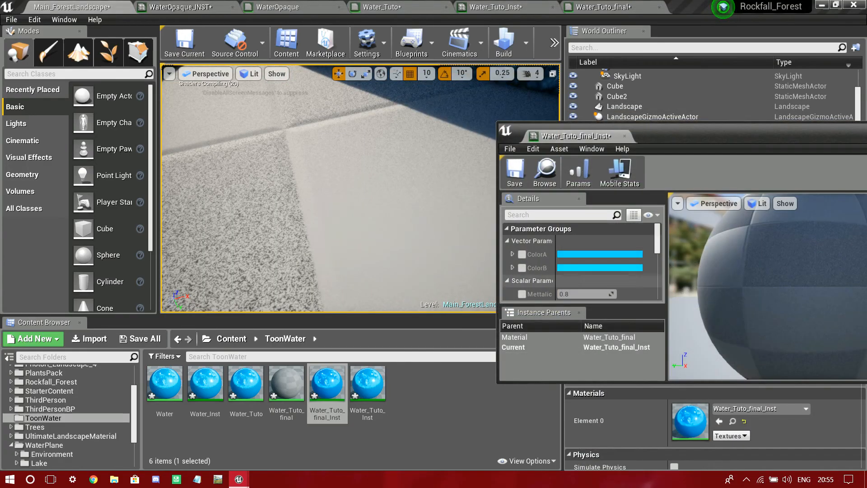
Step: Enlarge the floating Water_Tuto_final_Inst editor beside the level viewport and view the water plane with the updated material
double_click(587, 464)
scroll(632, 211, down, 1)
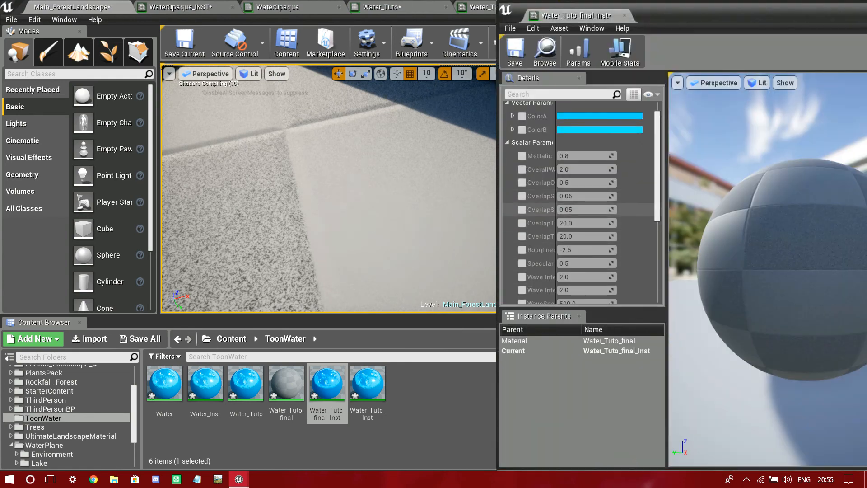
right_drag(329, 194, 329, 124)
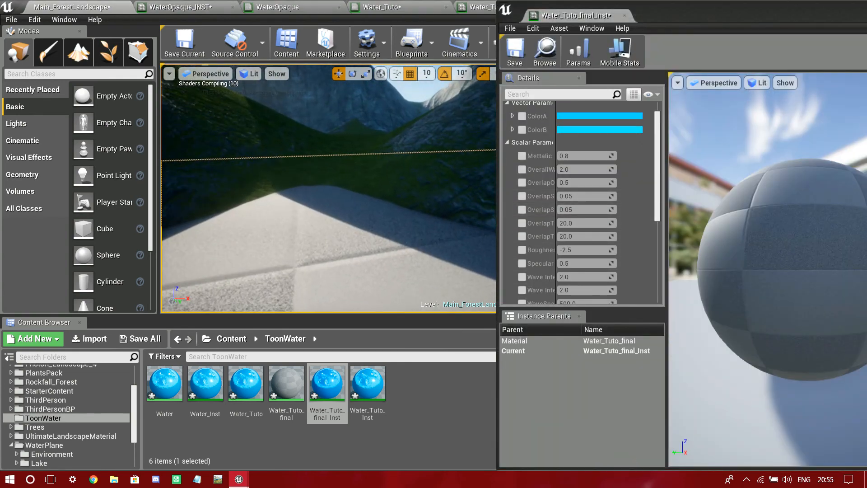
right_drag(329, 180, 316, 215)
key(w)
key(s)
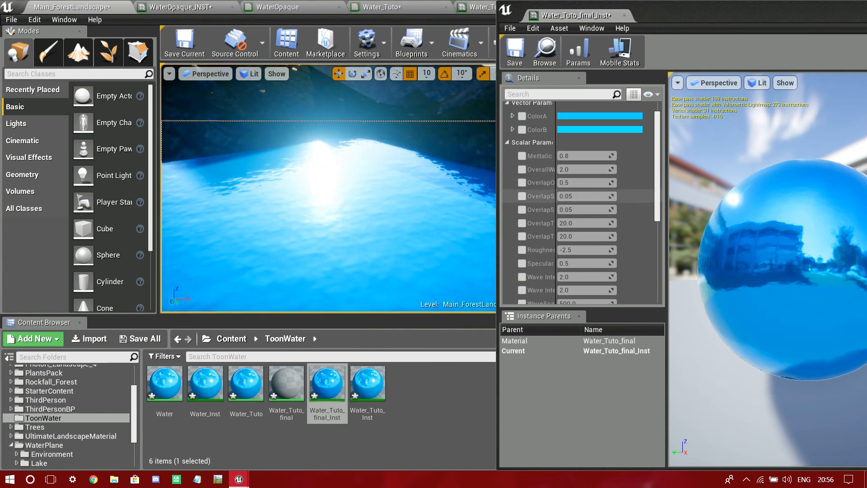
Step: Widen the parameter name column in the Water_Tuto_final_Inst details and review the scalar parameters
scroll(537, 191, down, 1)
scroll(538, 188, down, 3)
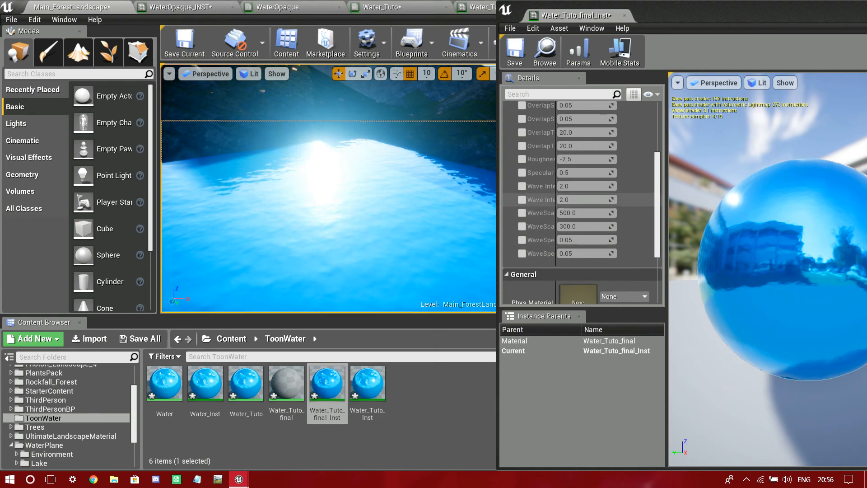
scroll(537, 200, up, 1)
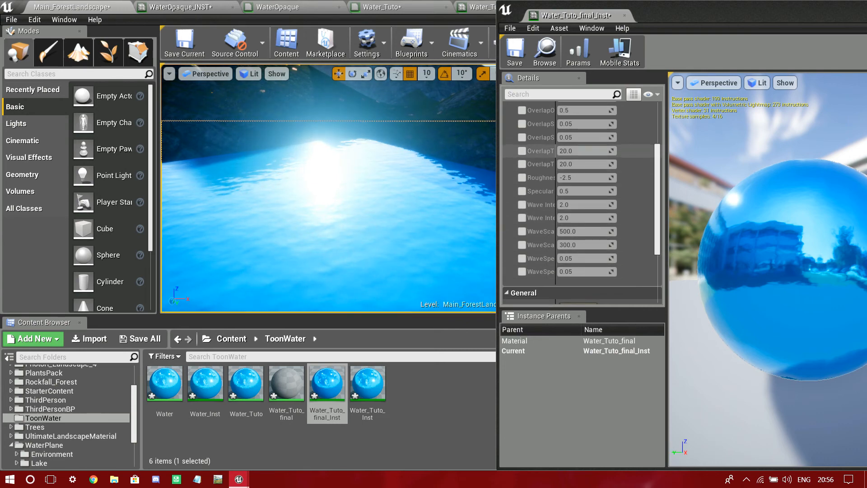
drag(555, 150, 599, 150)
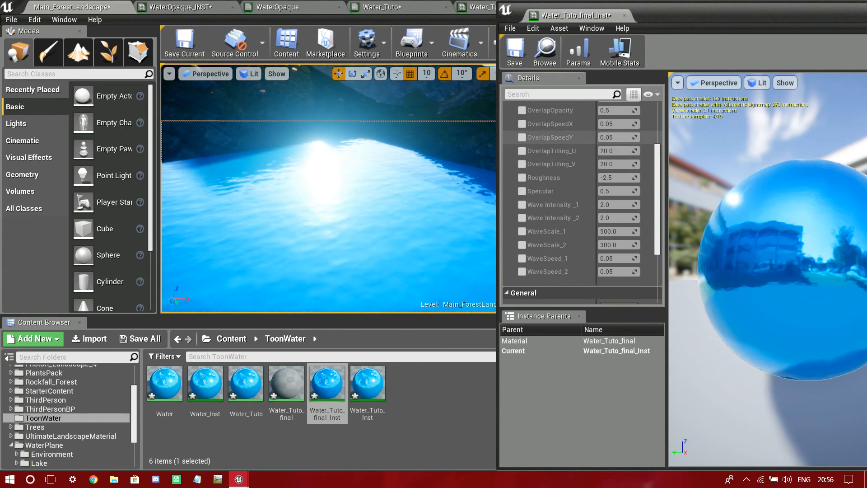
scroll(551, 137, up, 2)
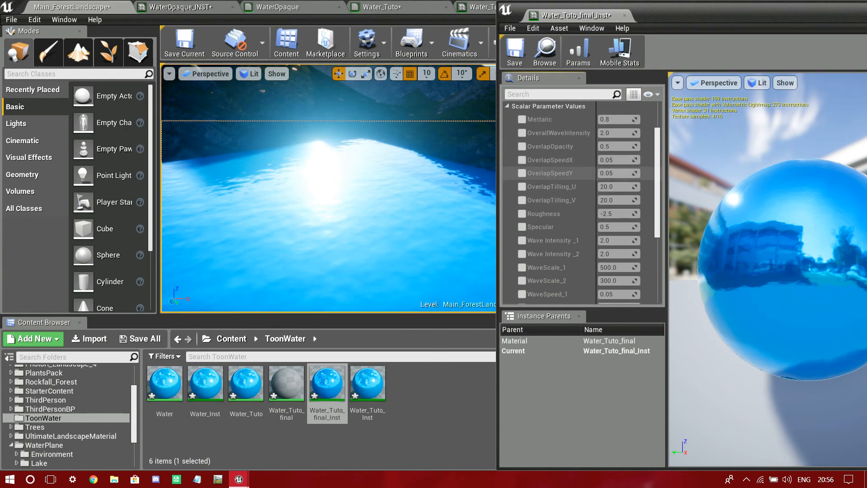
Step: Try overriding OverlapSpeedX at about 3.5 with OverlapSpeedY enabled, then reset the speed and disable both overrides
click(522, 173)
click(521, 160)
drag(617, 159, 668, 160)
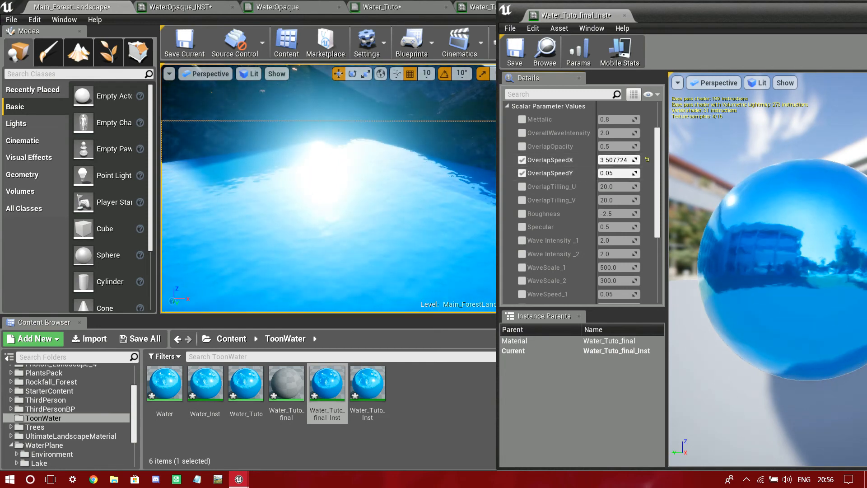
right_drag(327, 180, 323, 253)
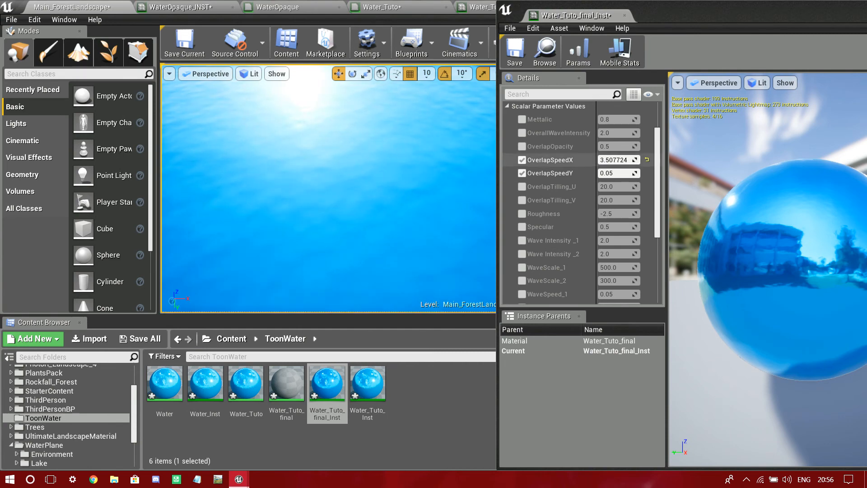
click(646, 159)
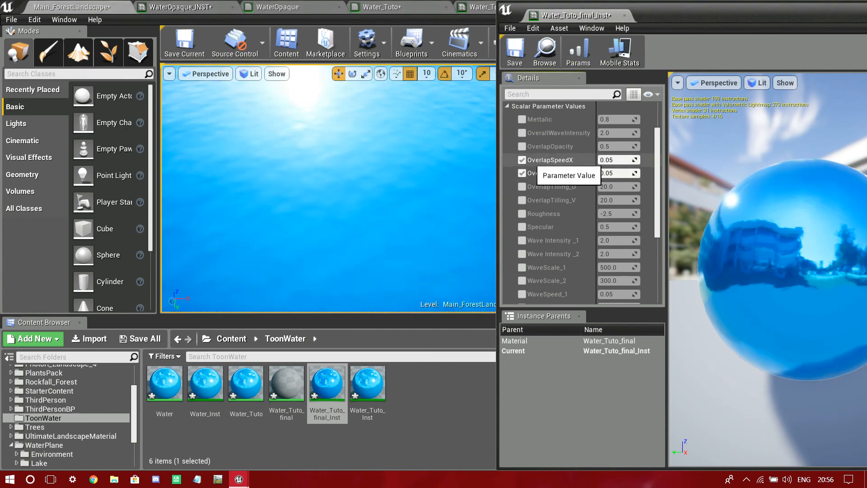
click(522, 160)
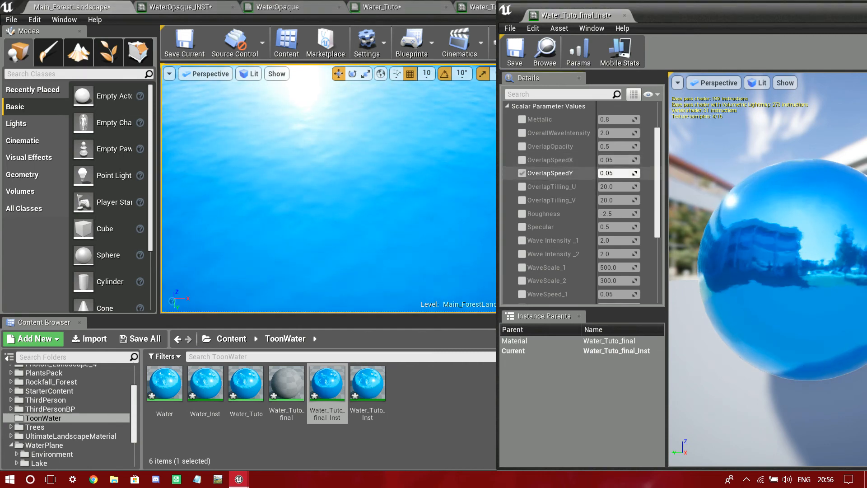
click(522, 173)
Step: Try an OverlapOpacity of 1.0 with both overlap speeds overridden and OverlapSpeedX at about 7.34
click(522, 146)
drag(616, 147, 635, 147)
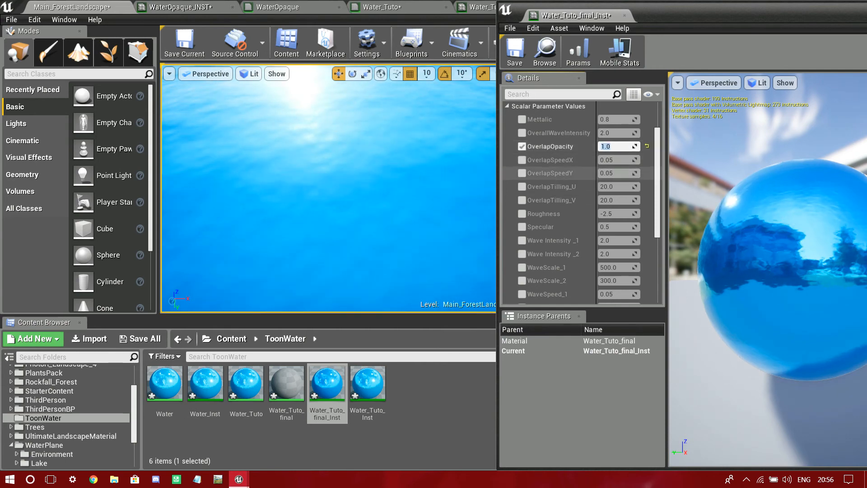
click(522, 160)
click(522, 173)
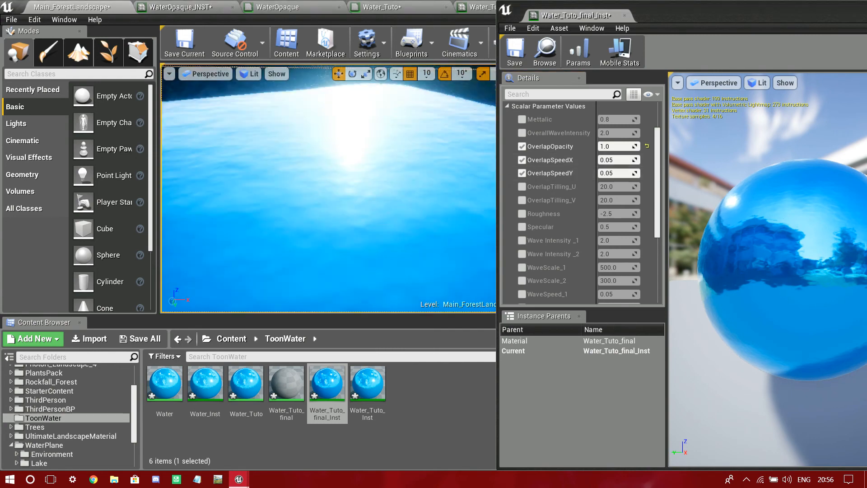
drag(616, 160, 650, 160)
right_drag(330, 181, 370, 210)
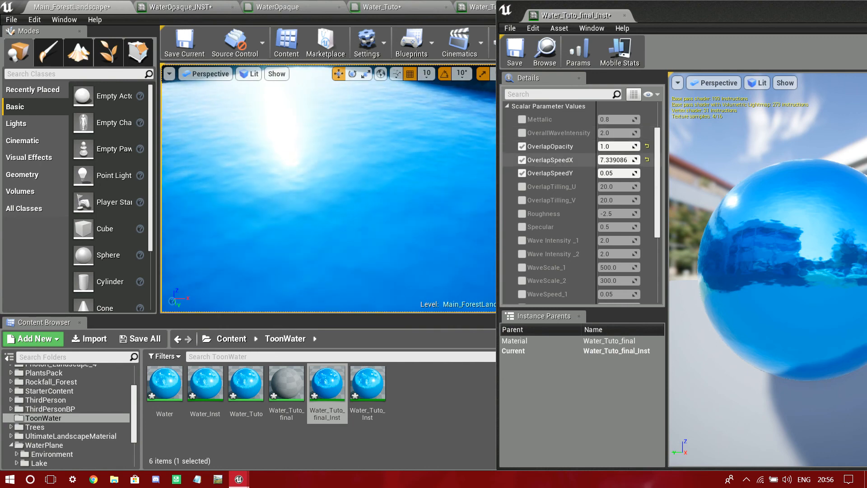
Step: Reset OverlapSpeedX and OverlapOpacity to their defaults and disable the overrides for the opacity and both overlap speeds
click(647, 159)
click(647, 146)
click(522, 146)
click(522, 159)
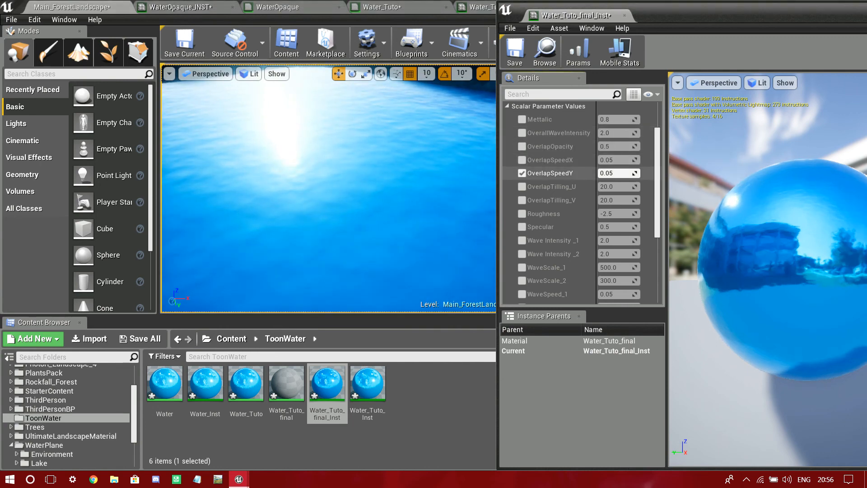
click(521, 173)
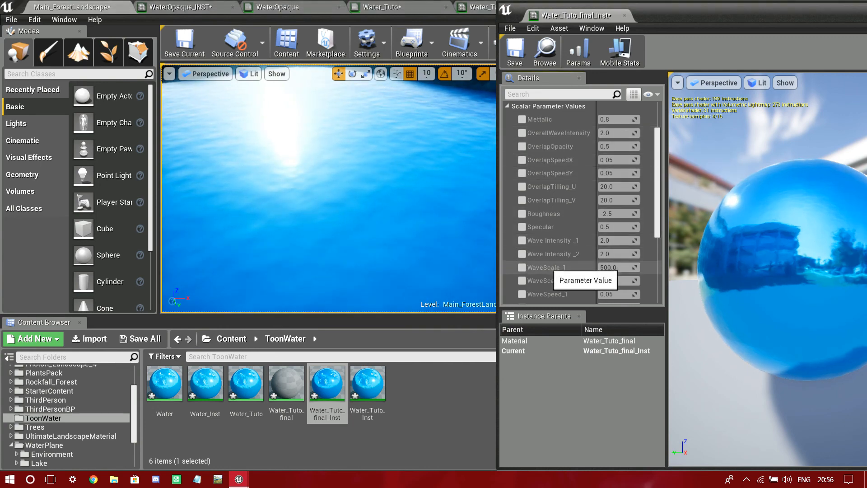
Step: Override WaveSpeed_1 and WaveSpeed_2 with a value of 2.0 each and check the wave motion on the plane
scroll(559, 271, down, 1)
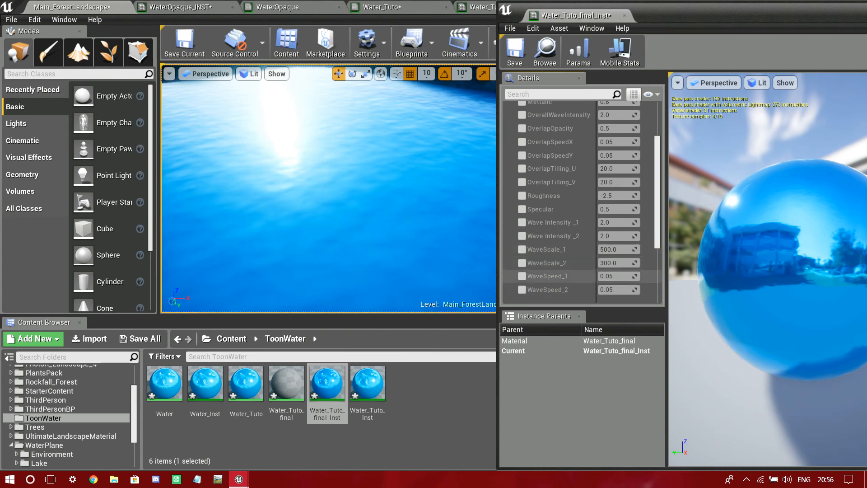
click(522, 276)
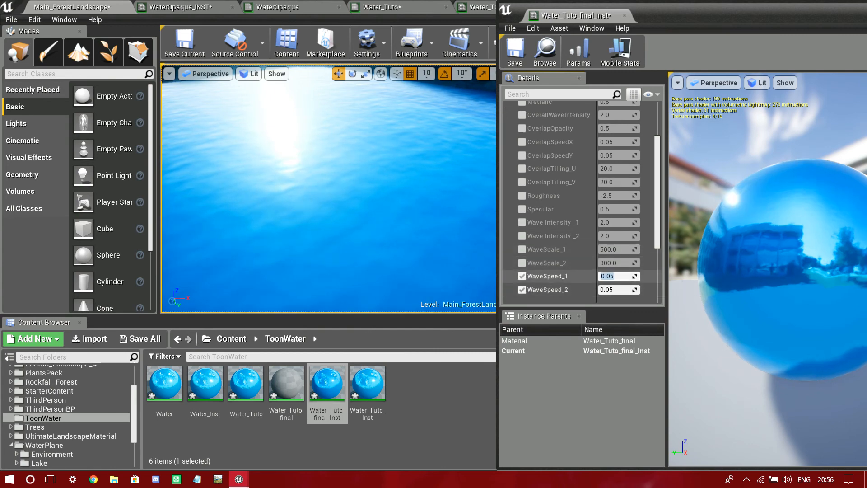
text(2)
key(Tab)
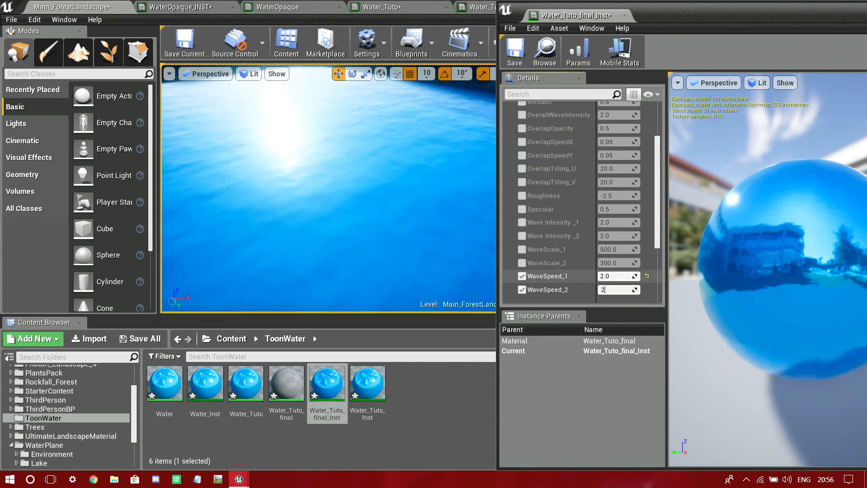
text(2)
key(Return)
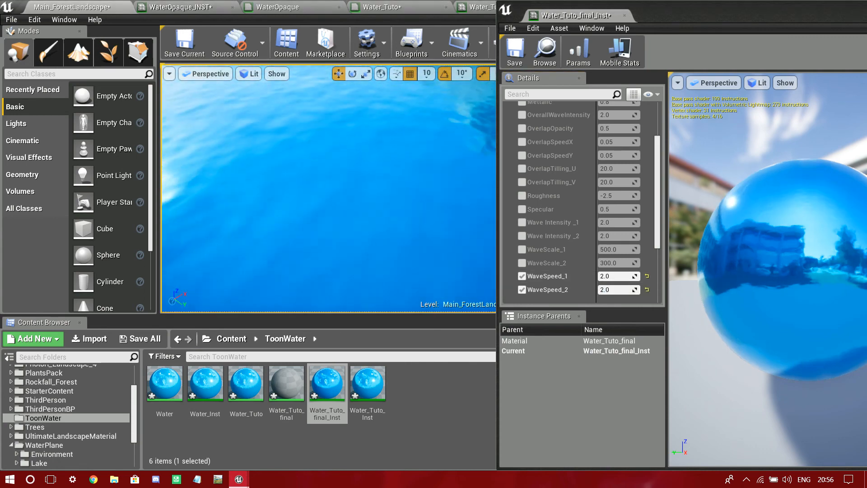
mouse_move(328, 187)
right_down()
mouse_move(332, 149)
mouse_move(365, 155)
mouse_move(388, 216)
mouse_move(334, 194)
right_up()
Step: Override OverlapOpacity, try it at about 1.86, then set it to 1.0 and view the water surface
scroll(560, 221, up, 4)
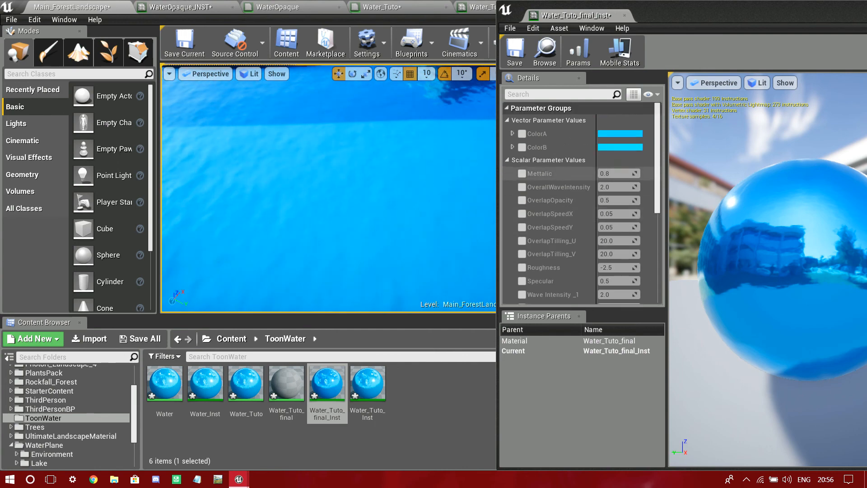
click(521, 200)
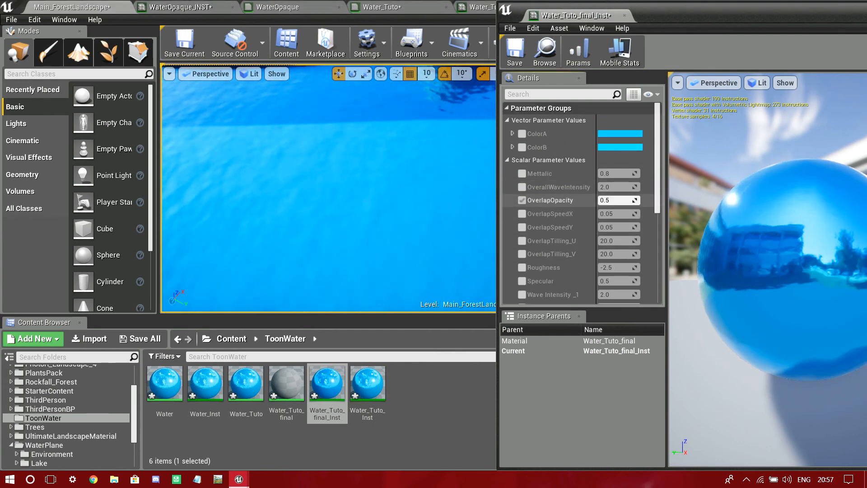
drag(620, 200, 650, 200)
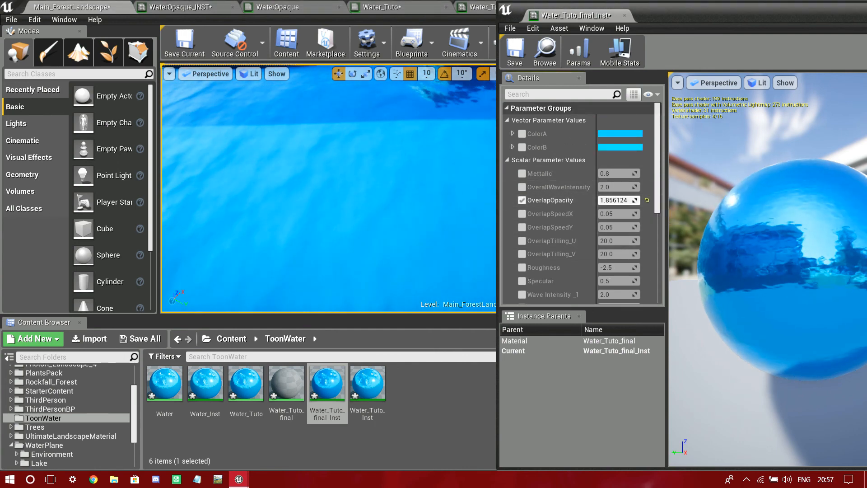
click(646, 200)
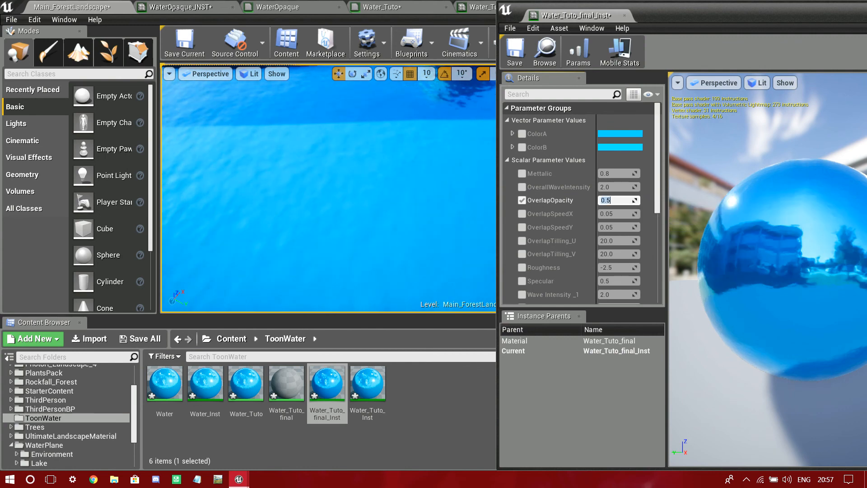
key(Return)
right_drag(397, 195, 343, 181)
Step: Override OverlapSpeedX and OverlapSpeedY and set both to 2.0
click(522, 214)
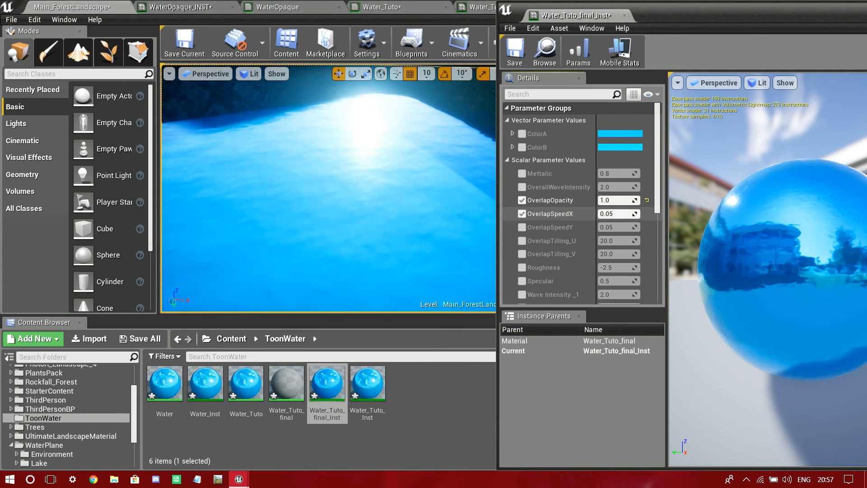
click(521, 227)
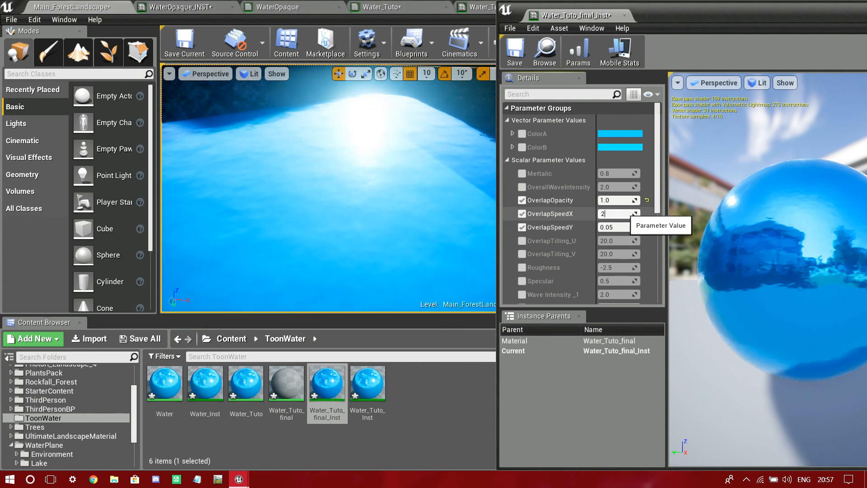
text(2)
key(Return)
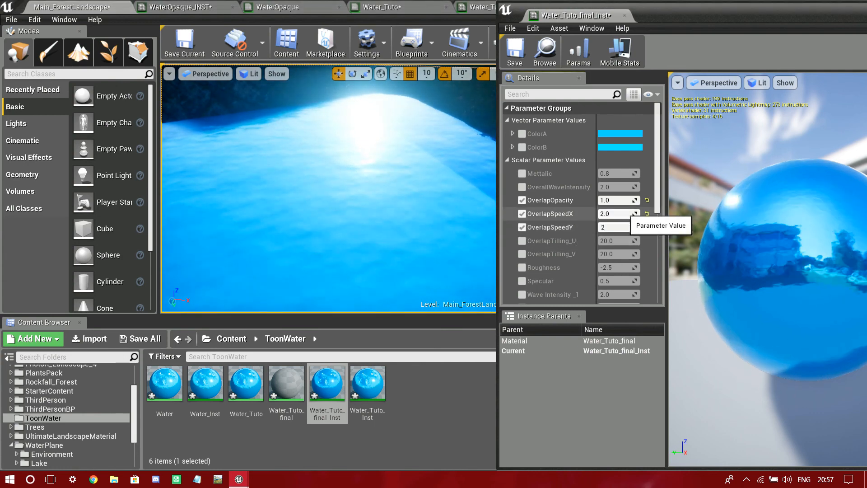
key(Return)
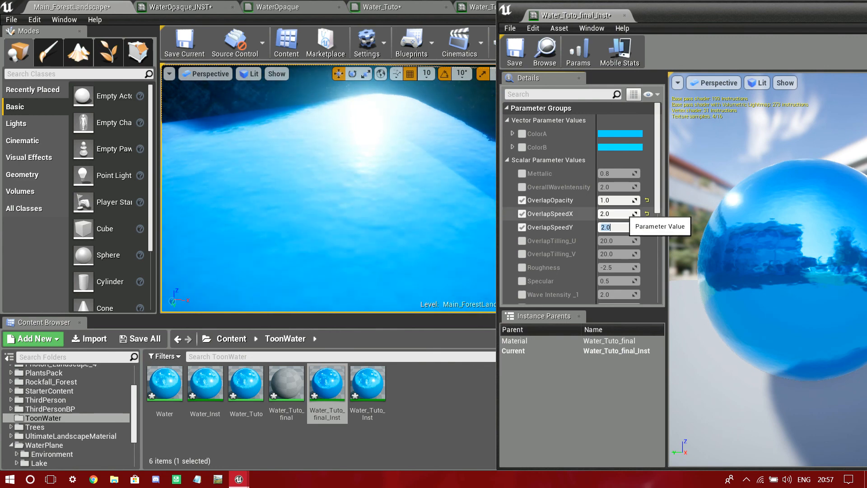
Step: Try OverlapSpeedX and OverlapSpeedY at 1.0, set both to 0.7, and view the water surface
text(1)
key(Return)
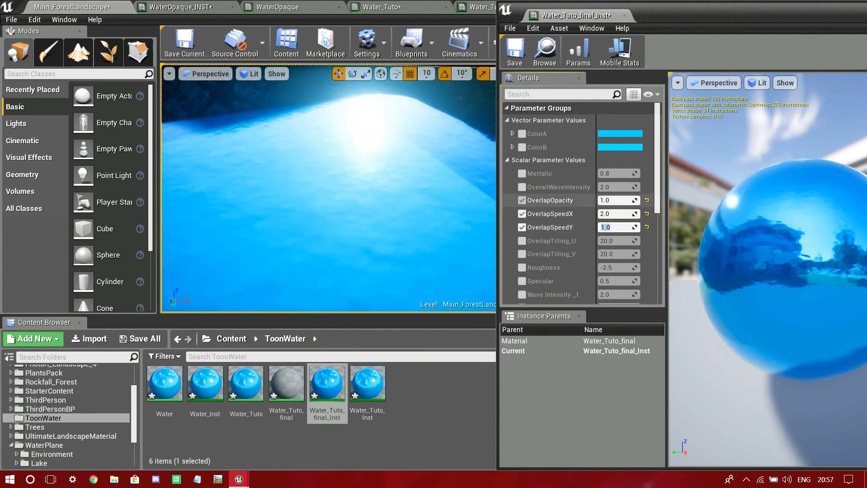
text(1)
key(Return)
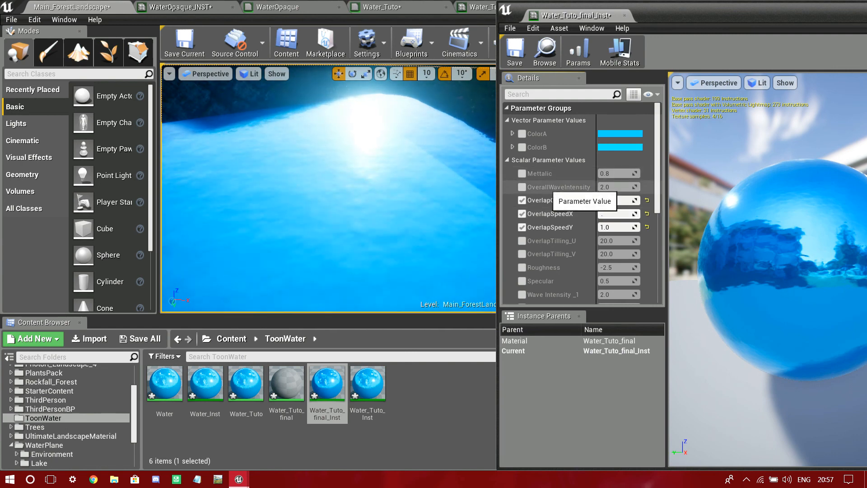
key(Return)
text(0.7)
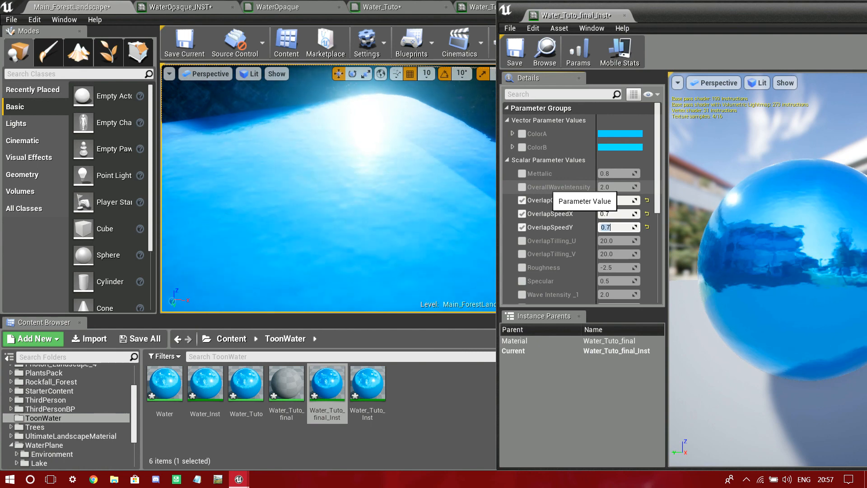
key(Return)
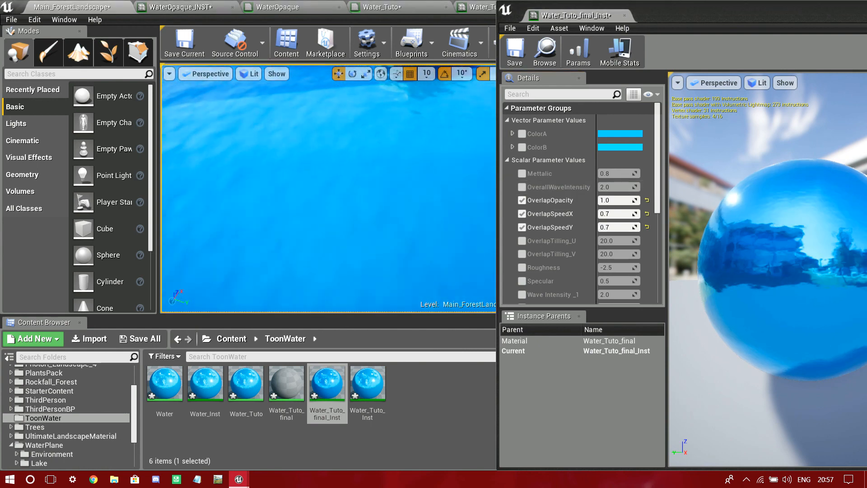
right_drag(329, 187, 278, 180)
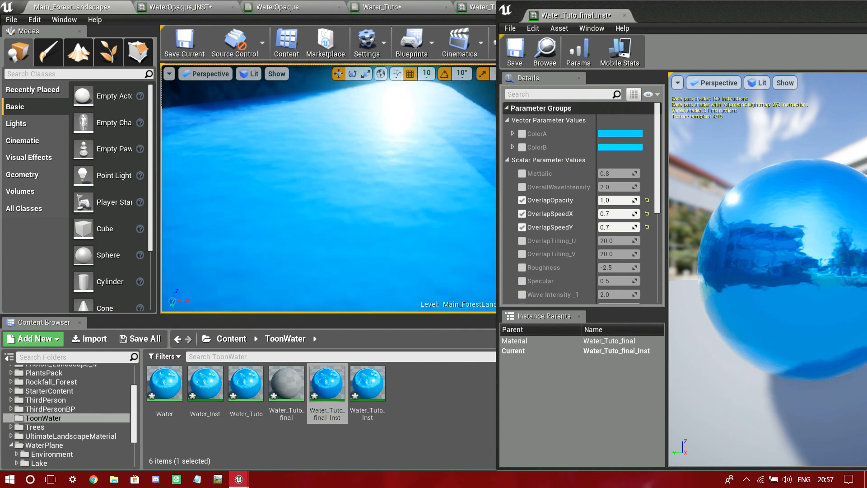
Step: Override ColorB, try a light pink on the water plane, and discard the color change
click(522, 147)
click(619, 147)
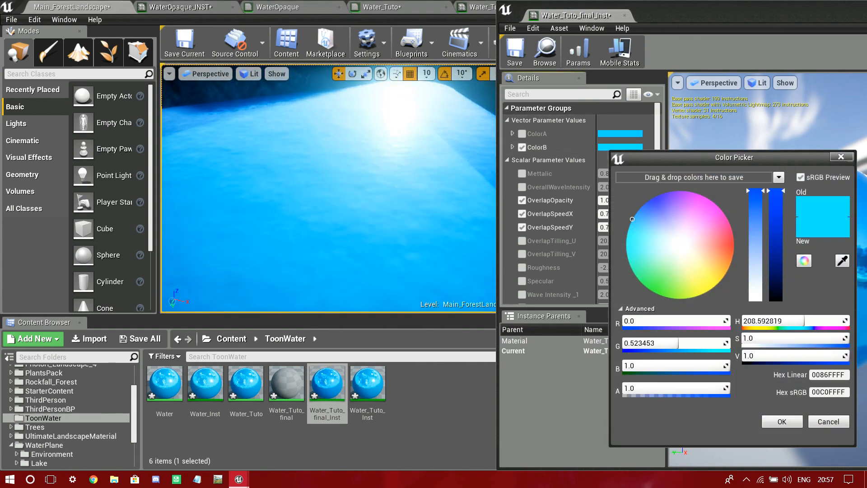
right_drag(343, 190, 253, 180)
drag(715, 226, 695, 224)
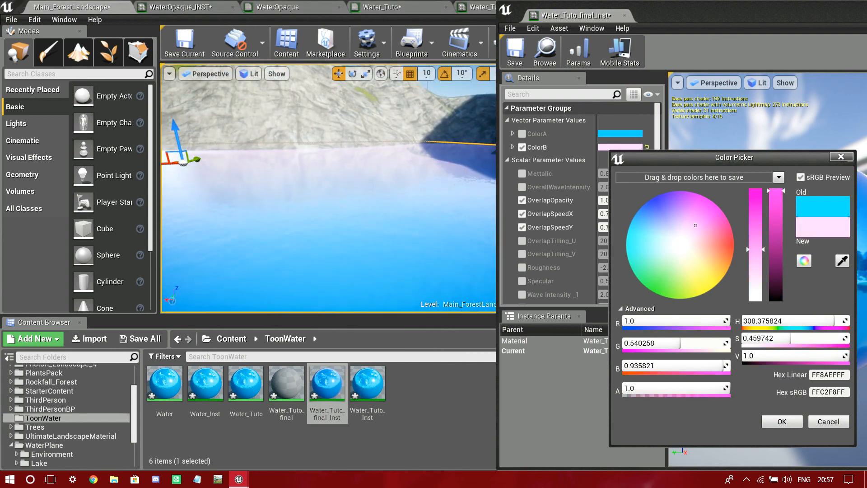
click(828, 421)
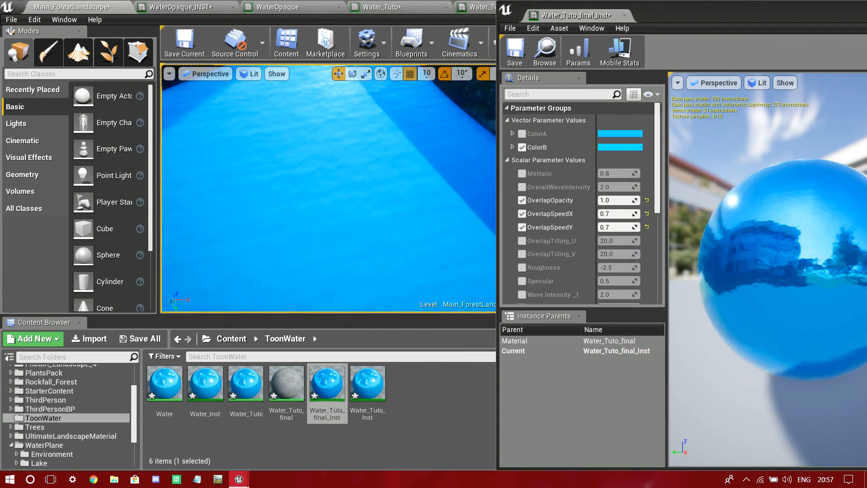
Step: Enable the overrides for WaveScale_1 and WaveScale_2 and view the waves across the water plane
scroll(582, 253, down, 3)
scroll(582, 244, down, 5)
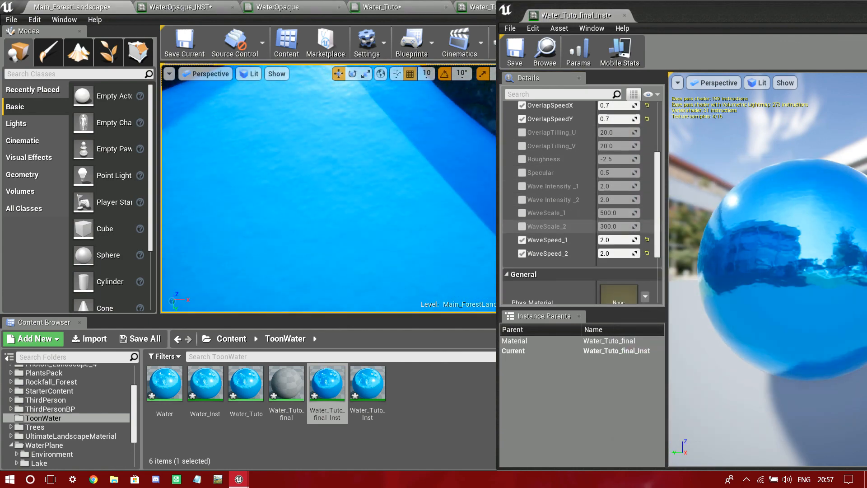
click(521, 226)
click(522, 213)
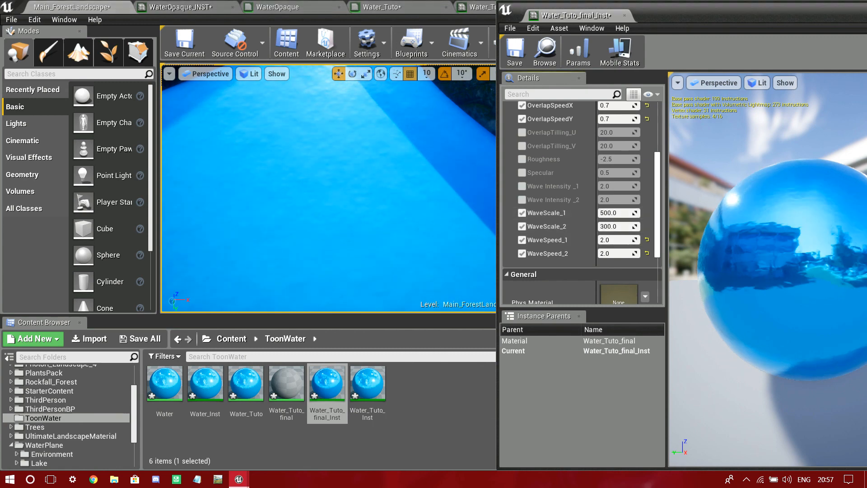
right_drag(415, 194, 316, 151)
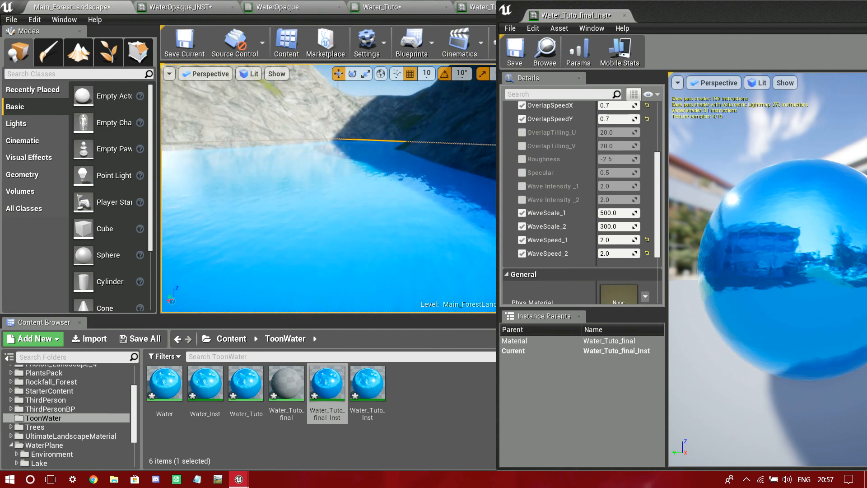